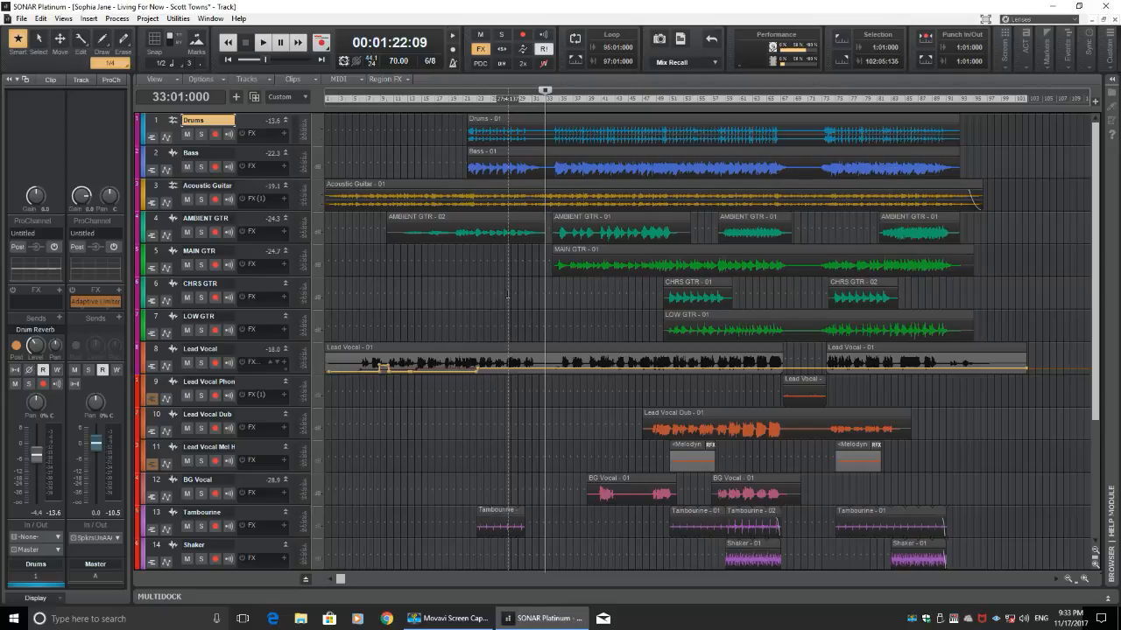
# Open the Console view and play the full mix with all effects bypassed, stopping playback after listening.
pyautogui.click(72, 19)
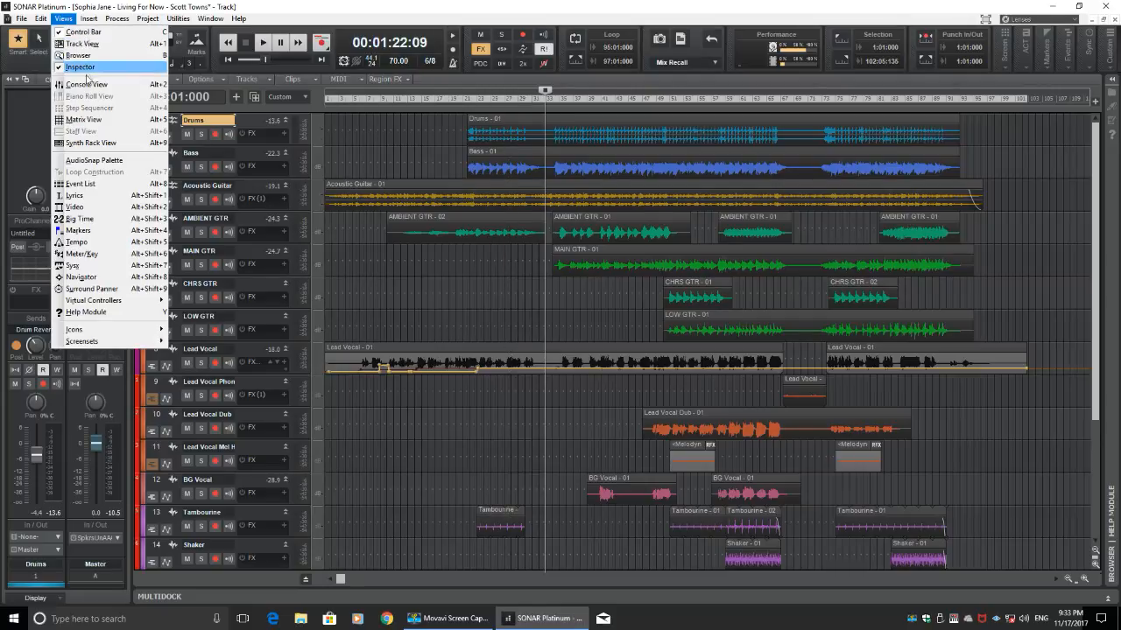
pyautogui.click(89, 84)
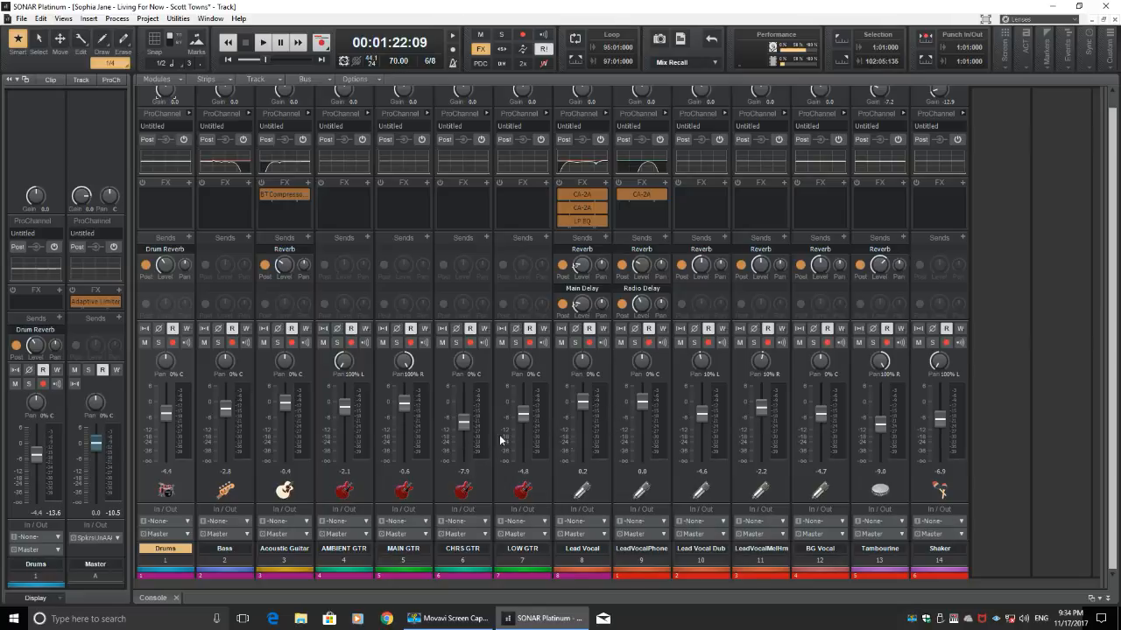
pyautogui.moveTo(465, 436)
pyautogui.press('space')
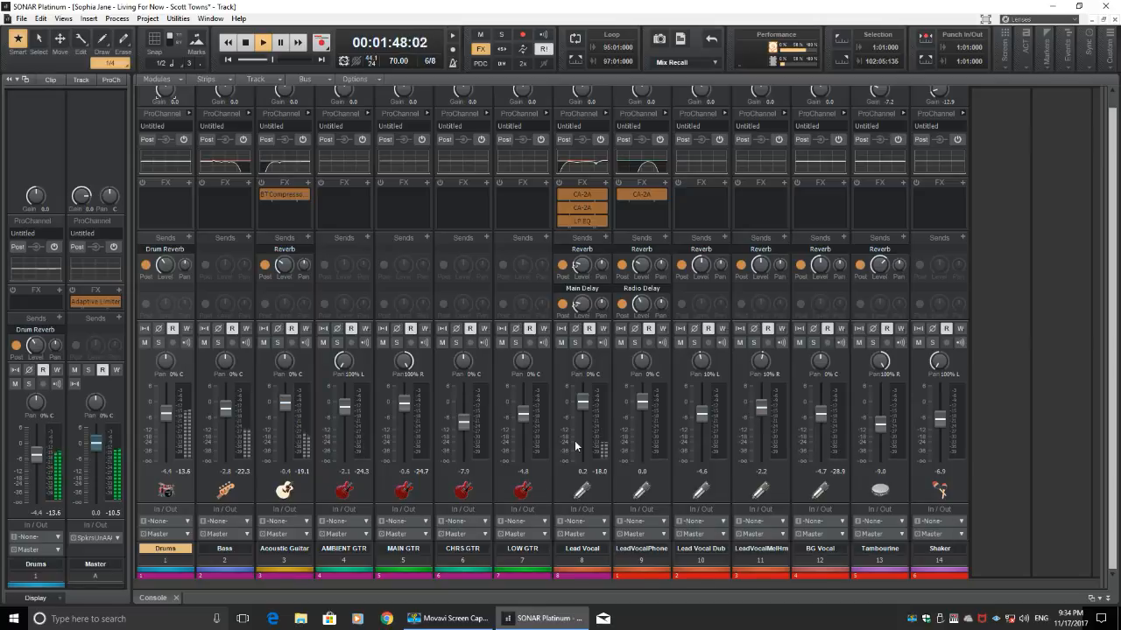
pyautogui.press('space')
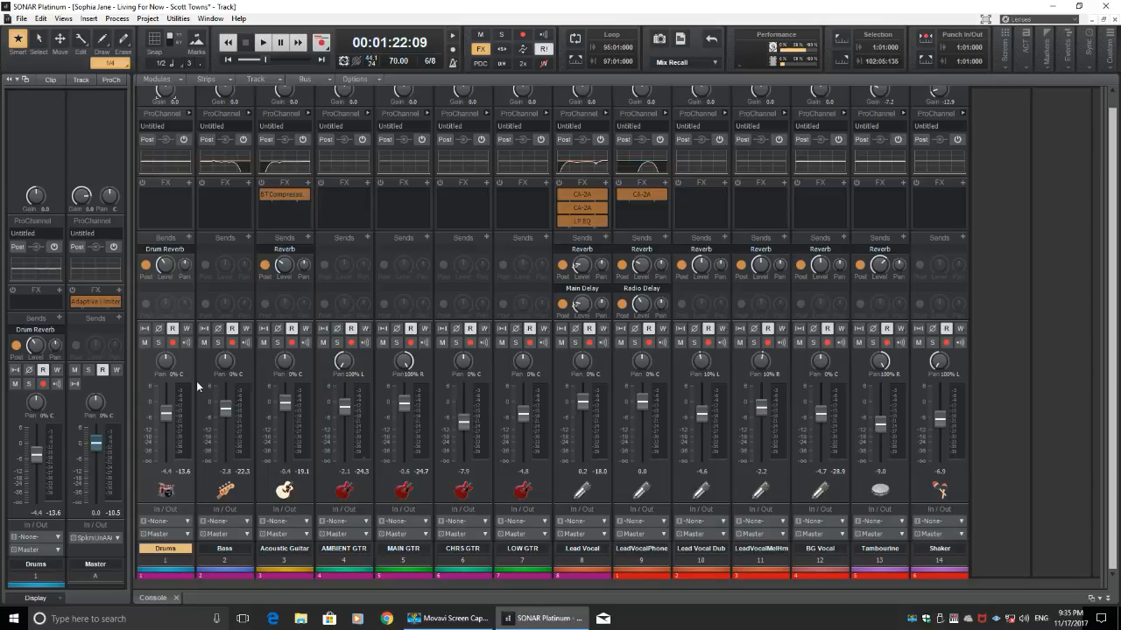
# Turn off the global effects bypass and open the Bass track's QuadCurve Equalizer from its expanded ProChannel.
pyautogui.moveTo(167, 274)
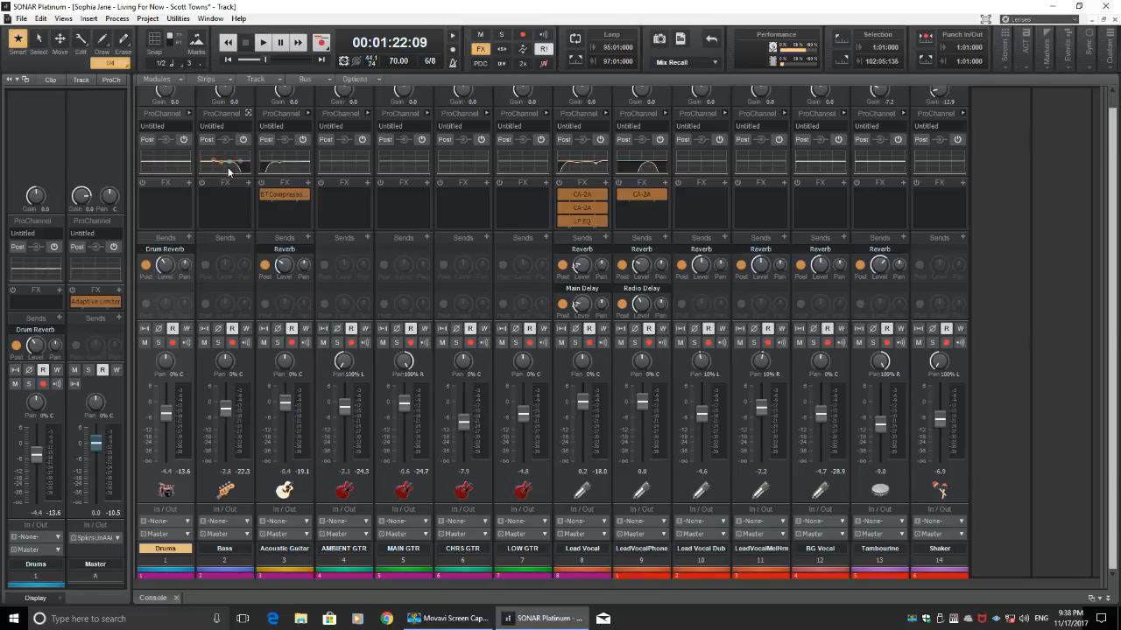
pyautogui.click(482, 50)
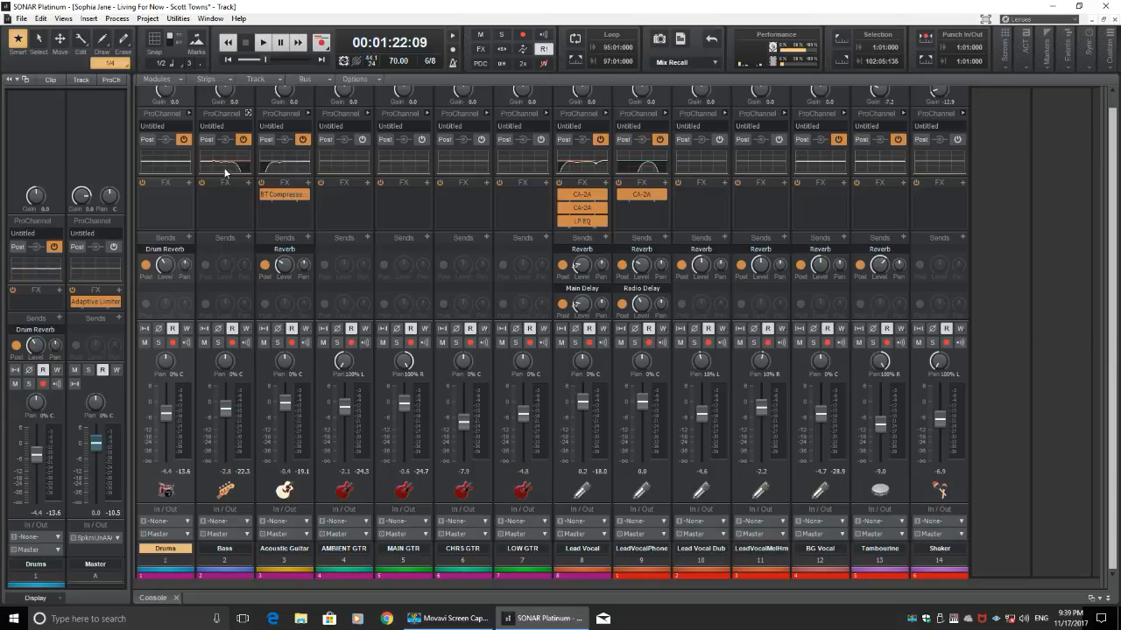
pyautogui.click(250, 113)
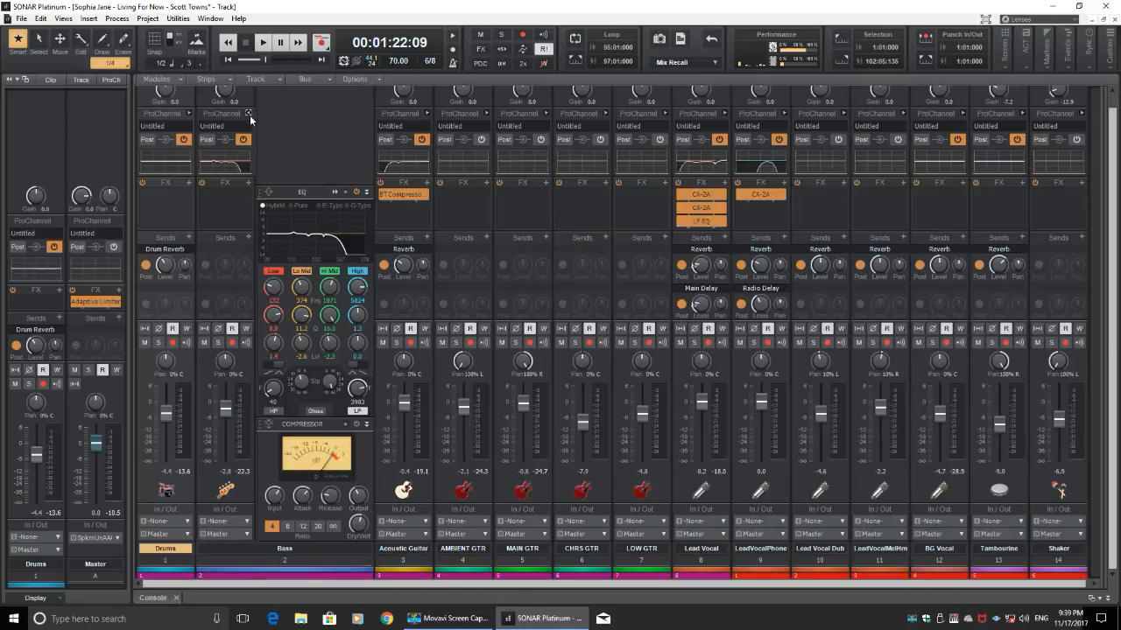
pyautogui.doubleClick(303, 227)
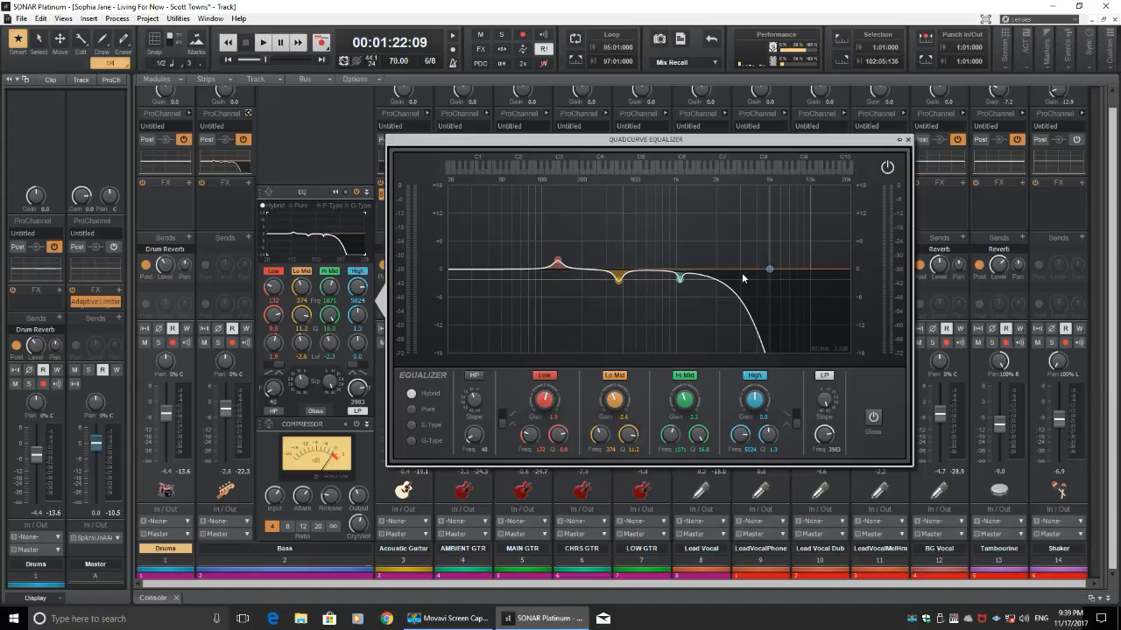
# Bypass the Bass equalizer and play the soloed Bass track to hear it without EQ.
pyautogui.click(887, 167)
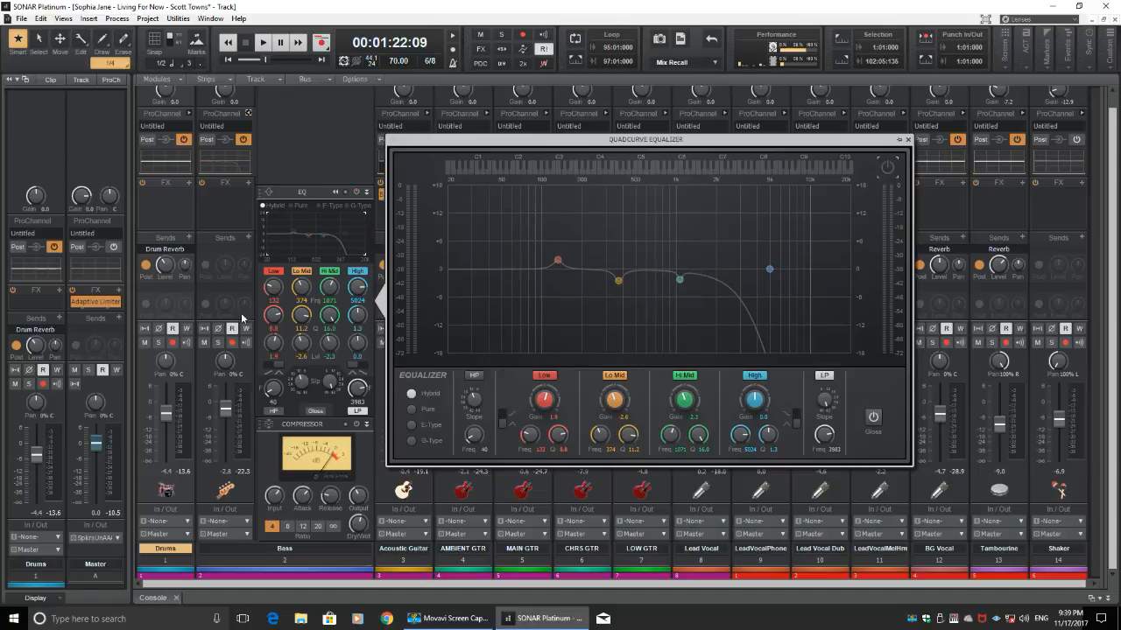
pyautogui.click(218, 342)
pyautogui.press('space')
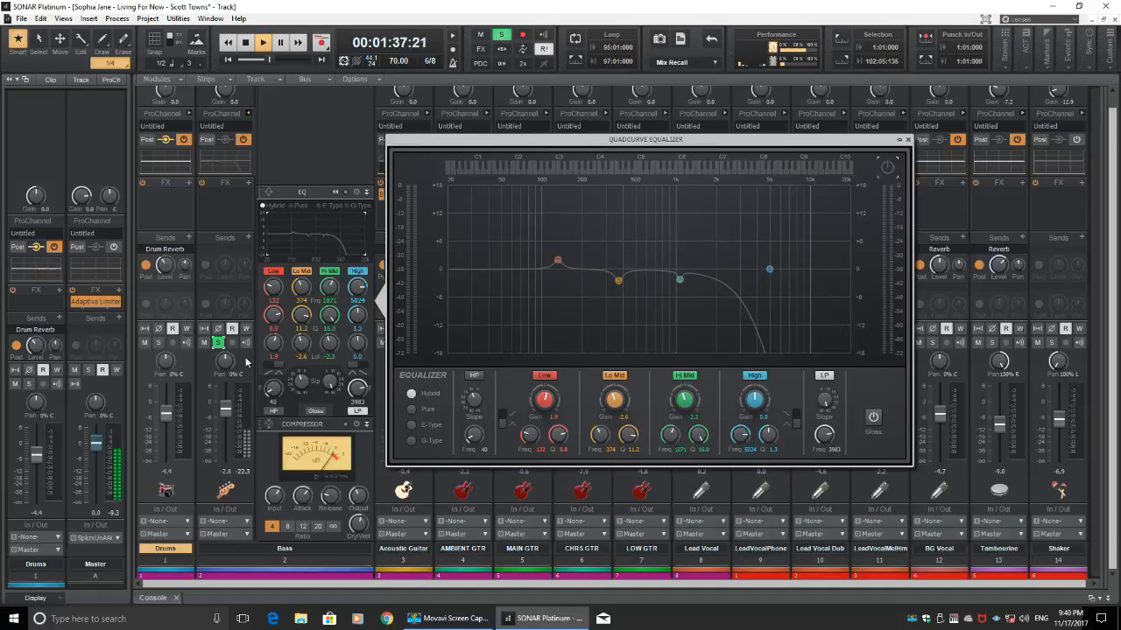
pyautogui.press('space')
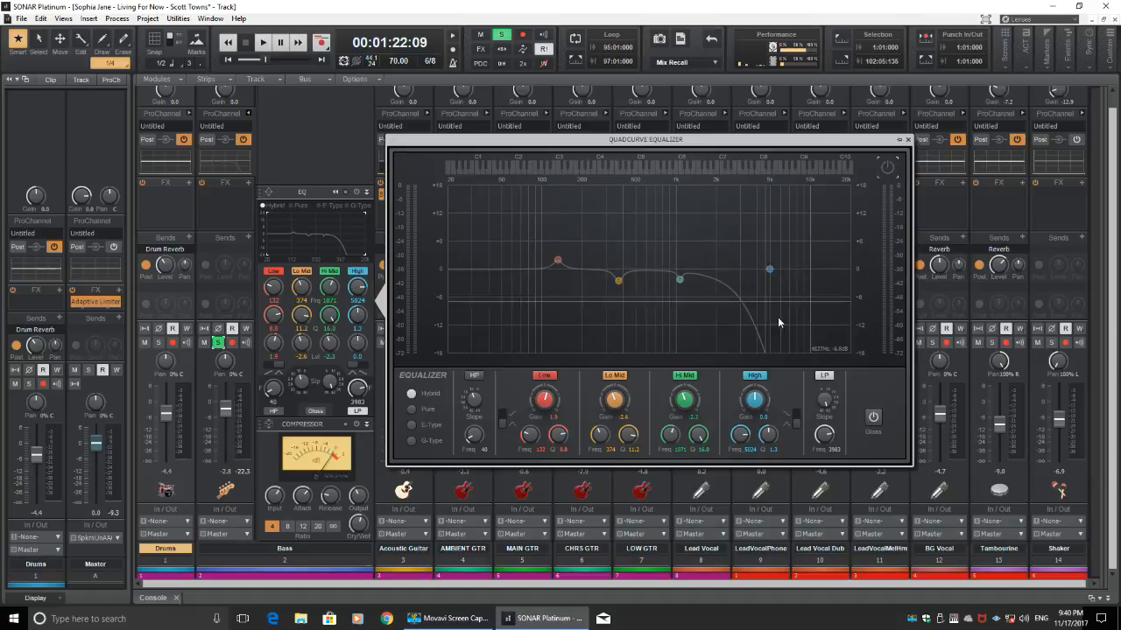
# Re-enable the Bass equalizer and audition the soloed track with EQ, finishing by collapsing its ProChannel and unsoloing it.
pyautogui.click(888, 168)
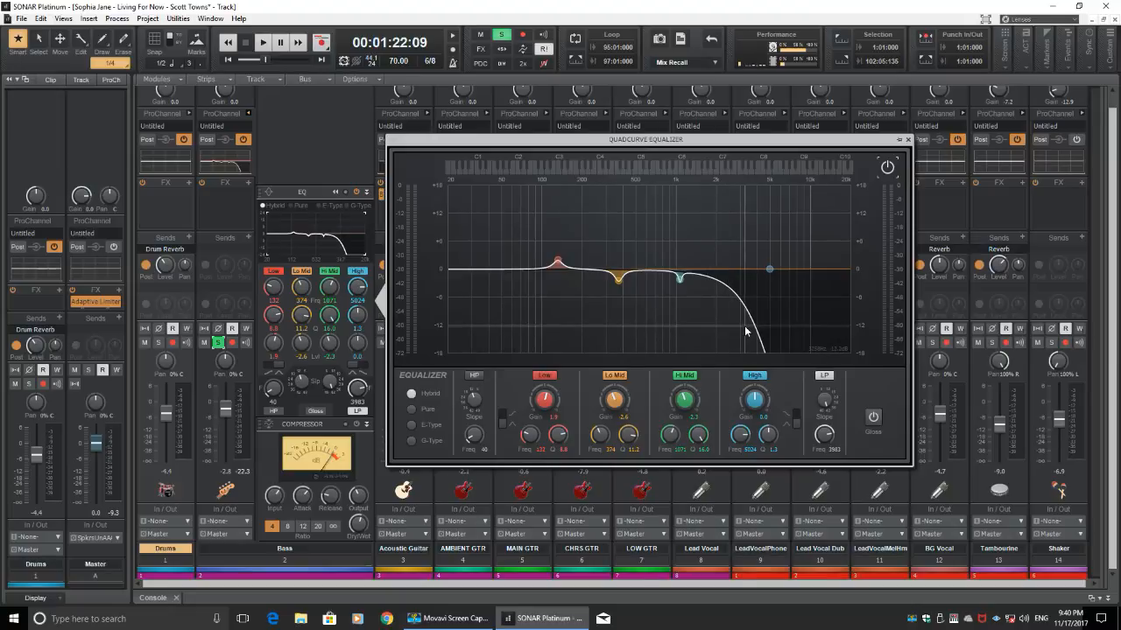
pyautogui.press('space')
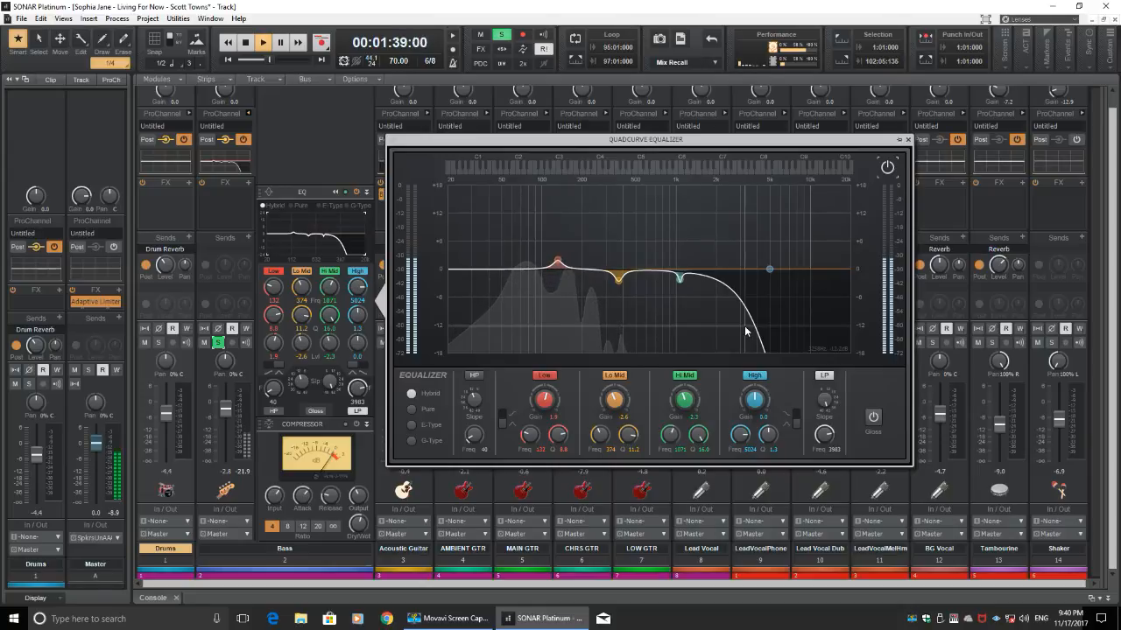
pyautogui.press('space')
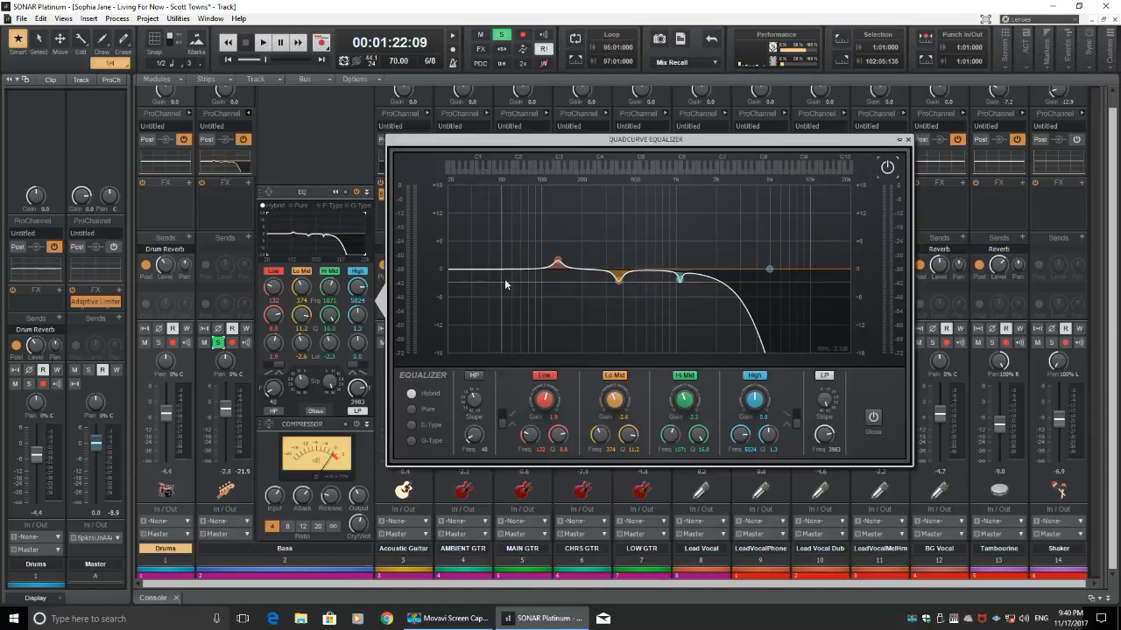
pyautogui.click(249, 115)
pyautogui.click(218, 342)
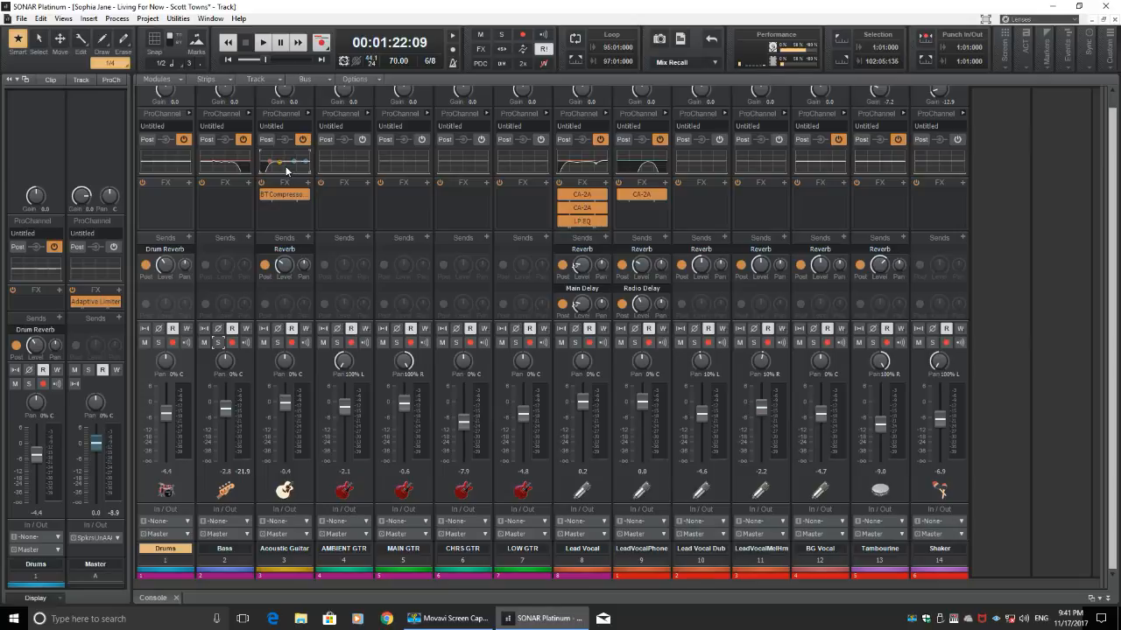
# Expand the Acoustic Guitar track's ProChannel and examine its curve in the QuadCurve Equalizer window, closing the window when done.
pyautogui.click(308, 113)
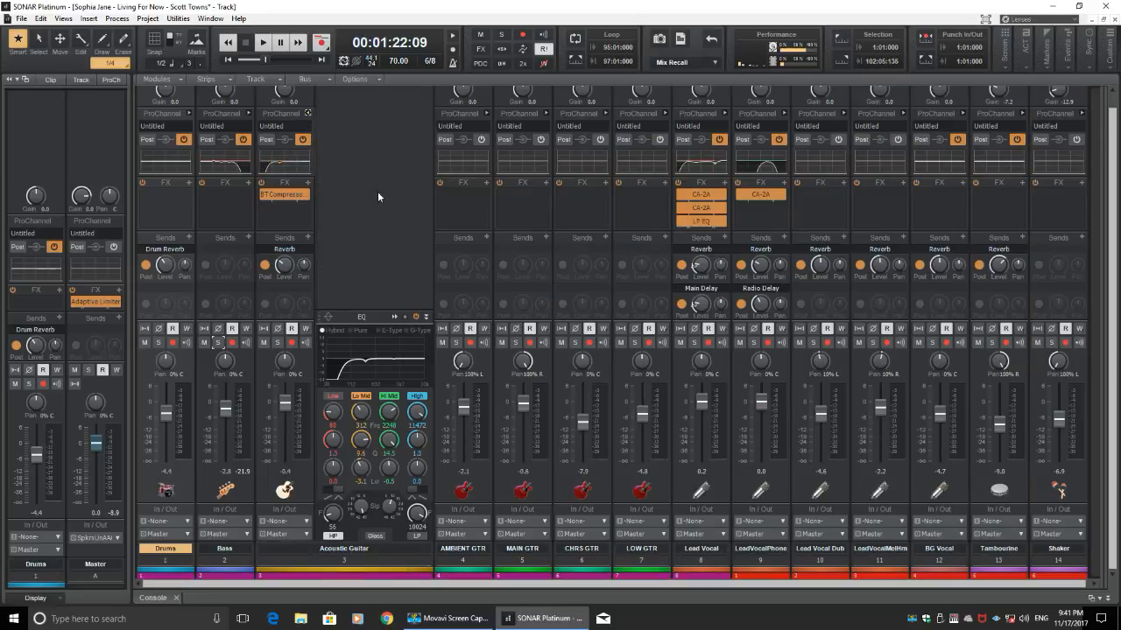
pyautogui.doubleClick(369, 348)
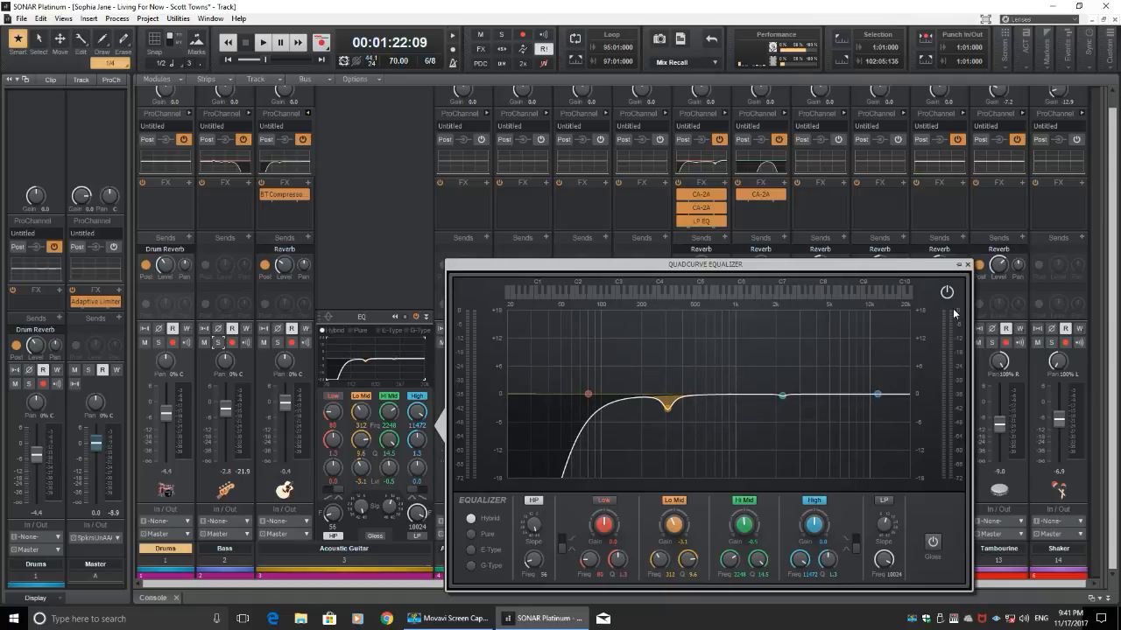
pyautogui.click(968, 265)
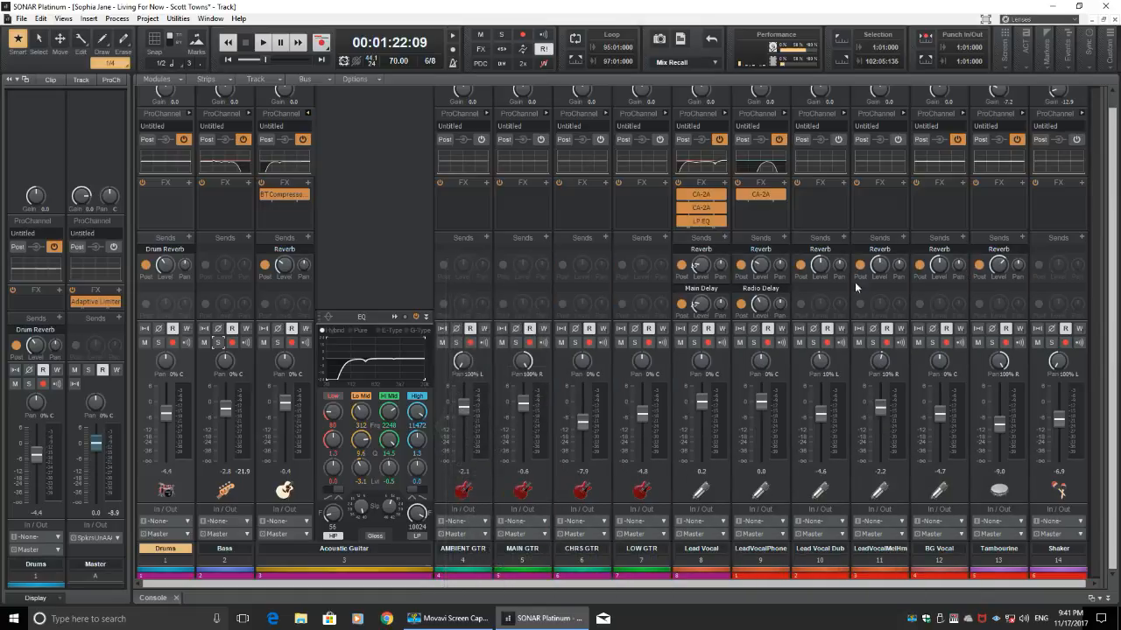
# Open the Acoustic Guitar's BT Compressor over the middle of the console and play the soloed track through it.
pyautogui.doubleClick(284, 194)
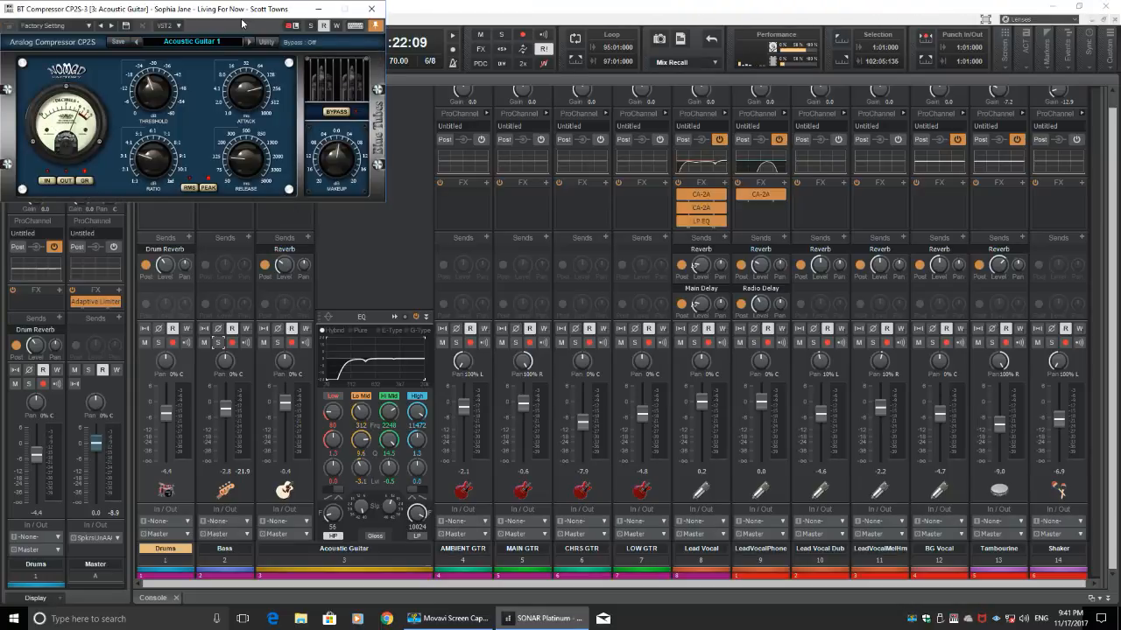
pyautogui.moveTo(235, 13); pyautogui.dragTo(662, 181)
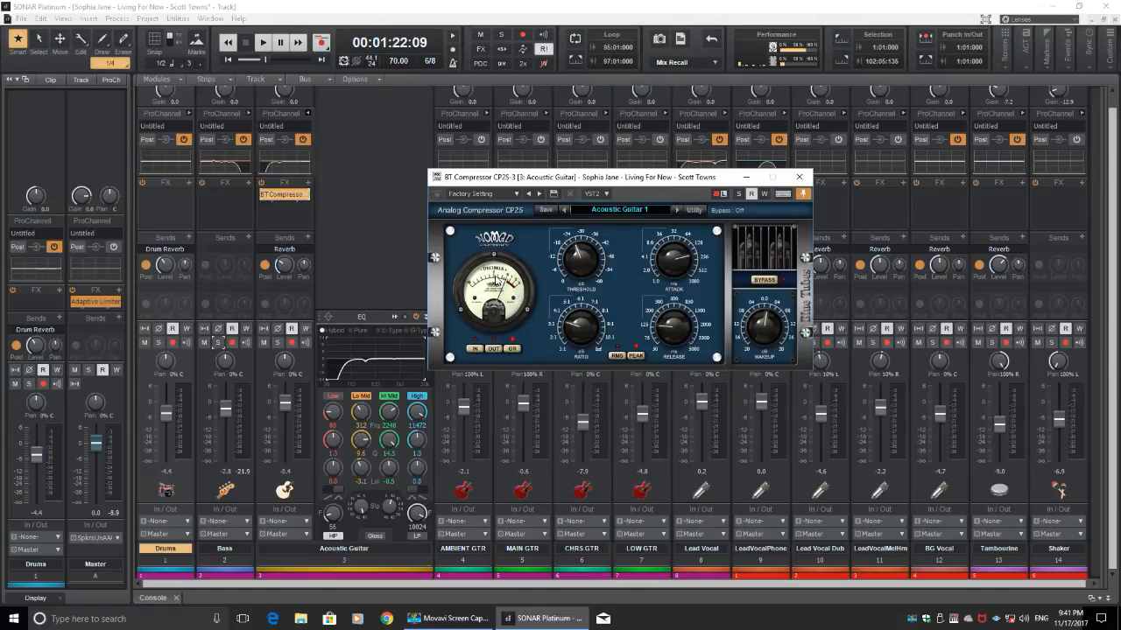
pyautogui.click(277, 343)
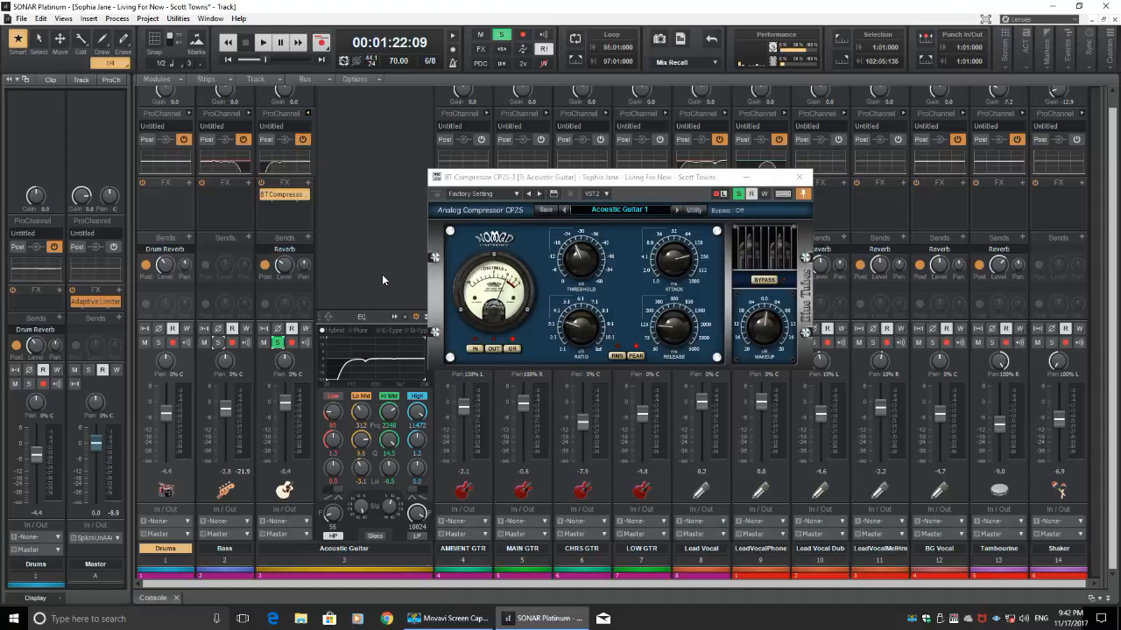
pyautogui.press('space')
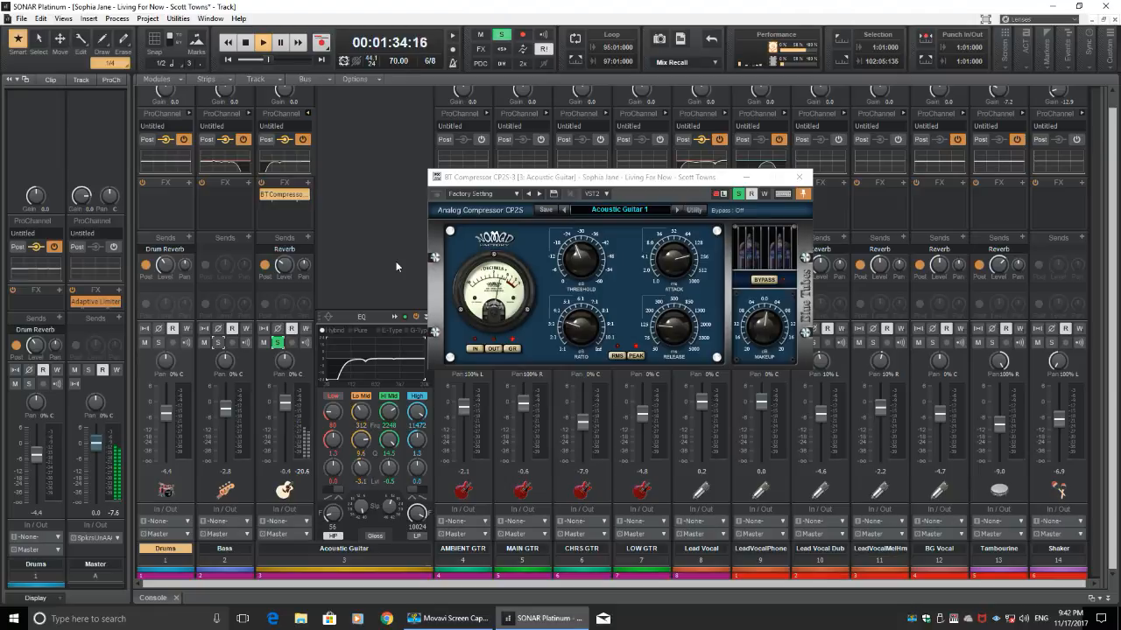
pyautogui.press('space')
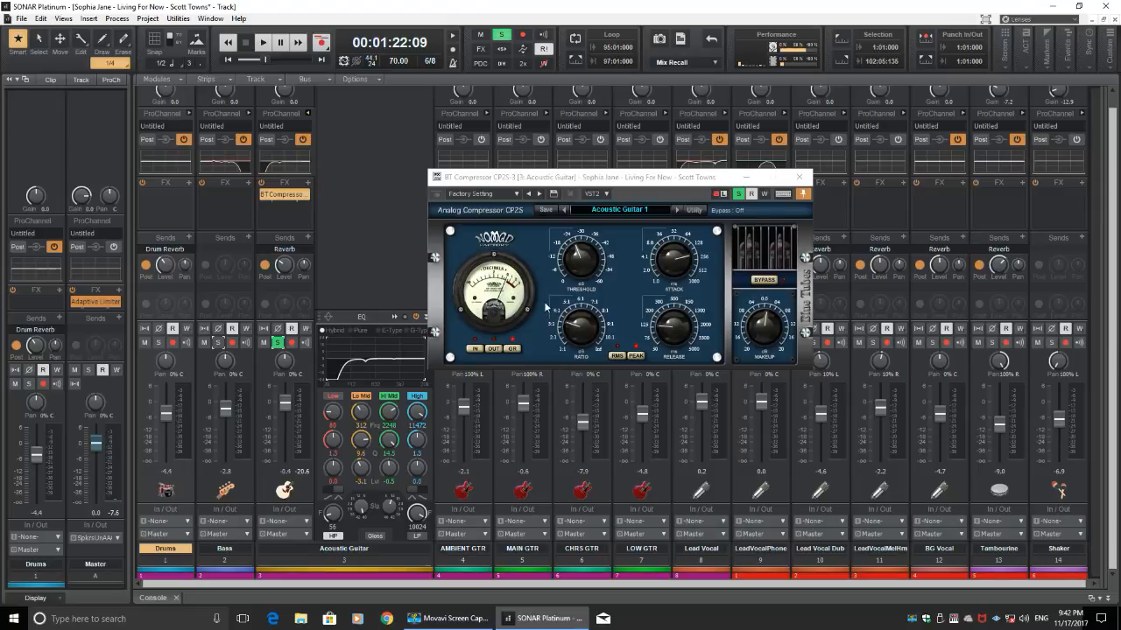
# Close the BT Compressor, unsolo the Acoustic Guitar track and collapse its ProChannel.
pyautogui.click(800, 178)
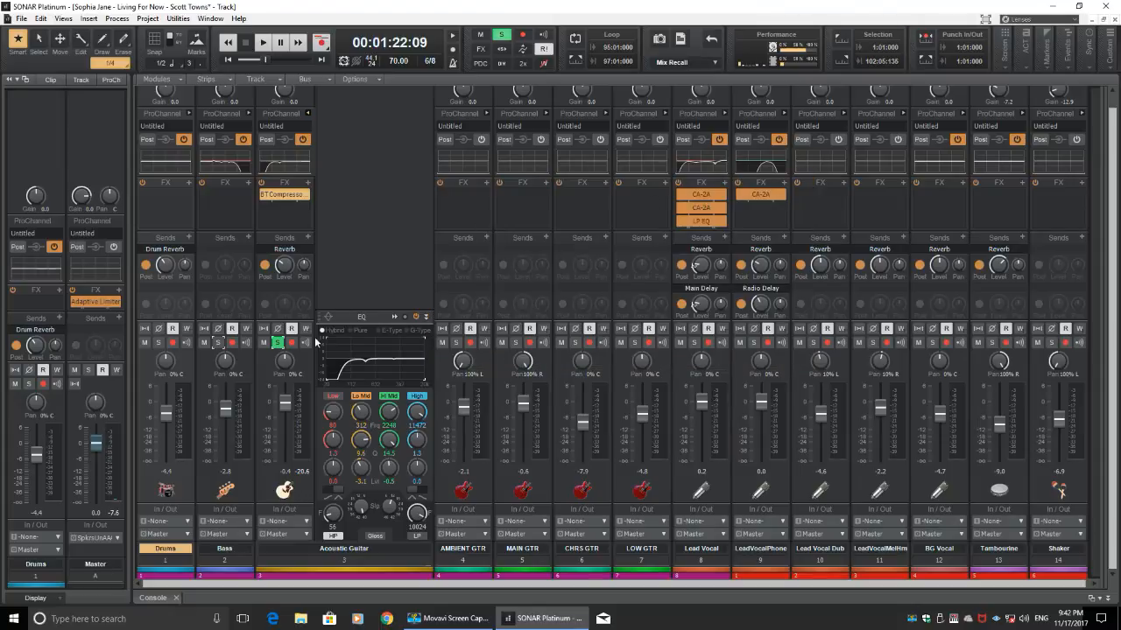
pyautogui.click(278, 343)
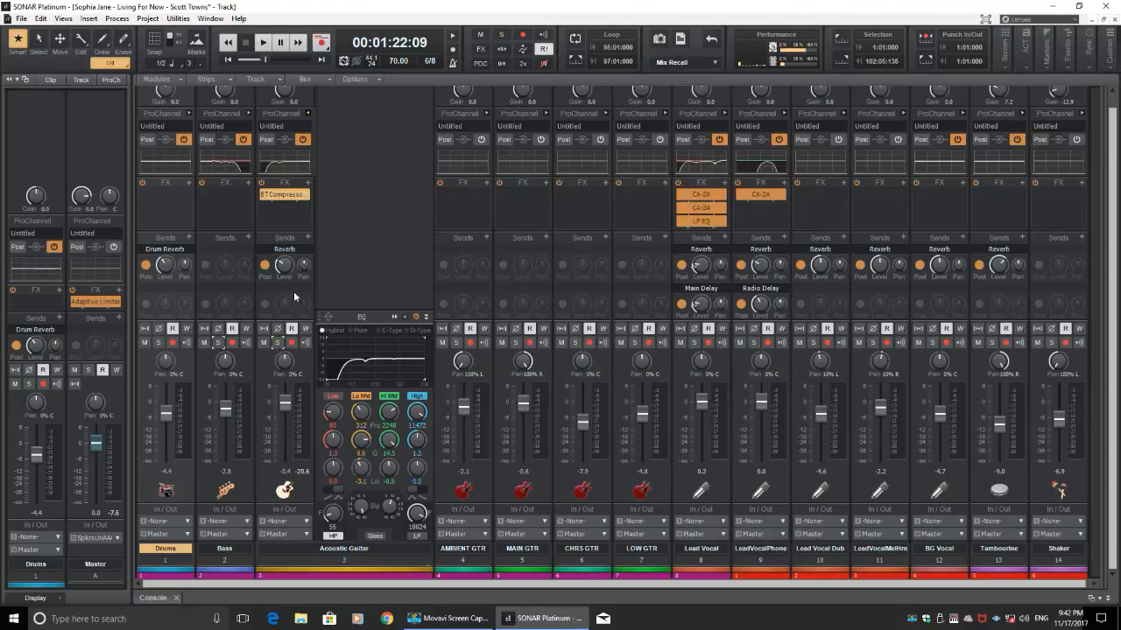
pyautogui.click(307, 113)
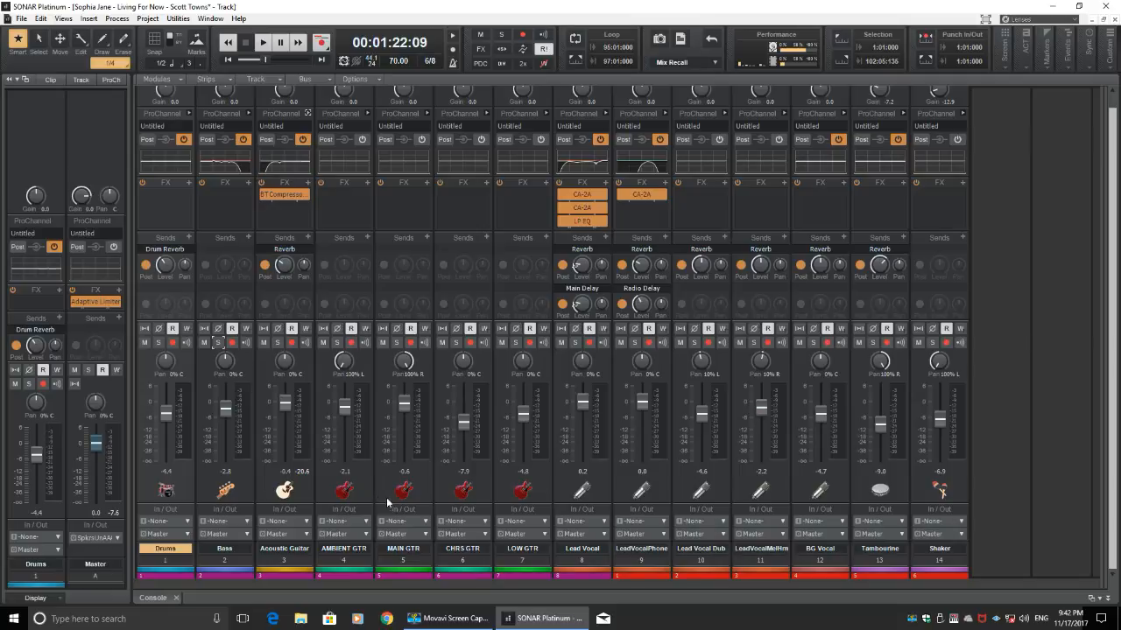
# Audition the AMBIENT GTR, MAIN GTR, CHRS GTR and LOW GTR tracks soloed together, and clear their solos after stopping playback.
pyautogui.moveTo(399, 385)
pyautogui.click(337, 342)
pyautogui.click(397, 342)
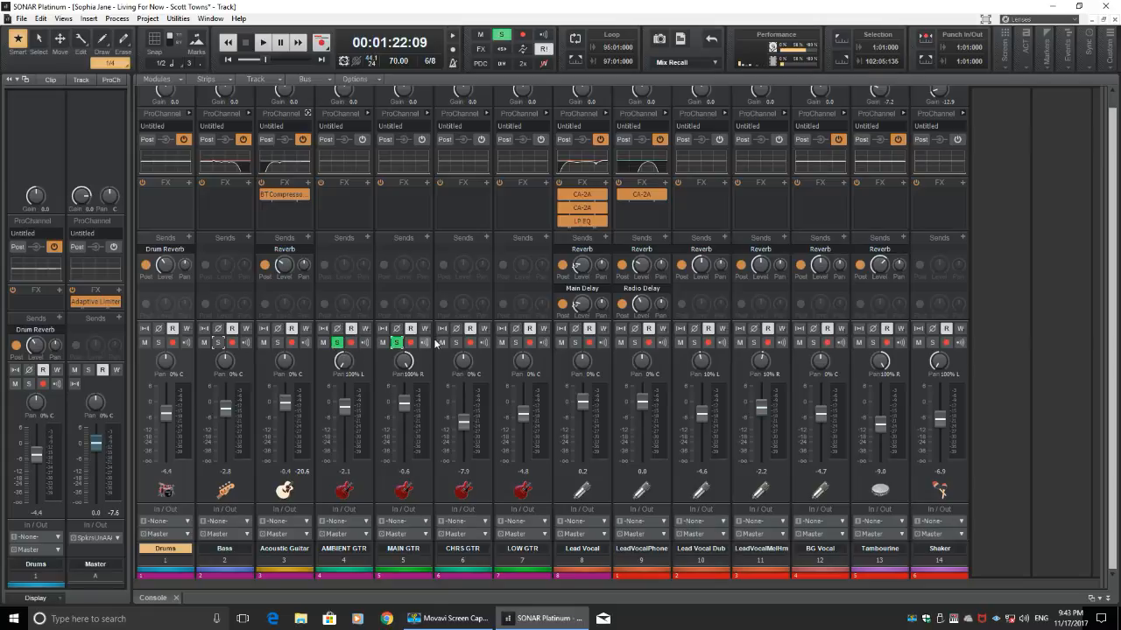
pyautogui.click(456, 343)
pyautogui.click(516, 342)
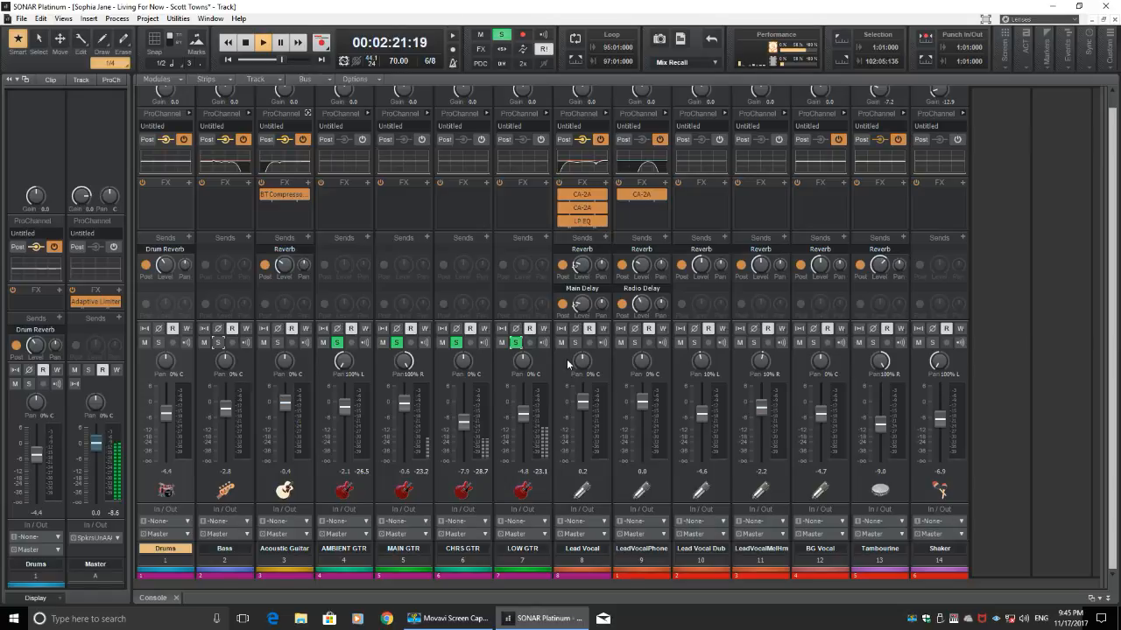
pyautogui.press('space')
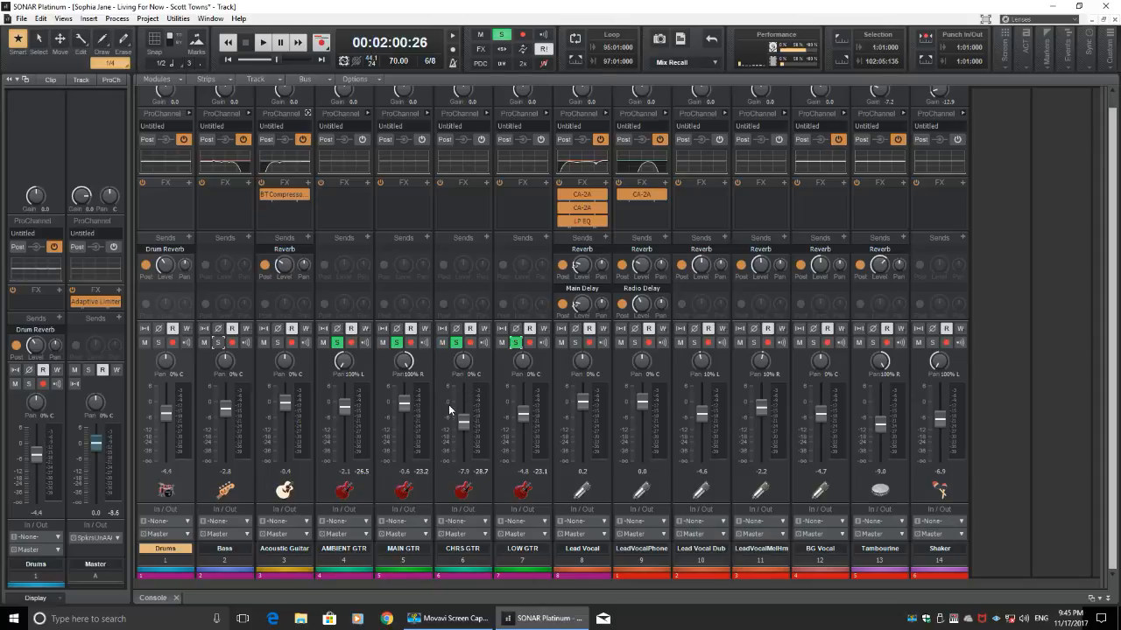
pyautogui.click(336, 342)
pyautogui.keyDown('ctrl'); pyautogui.click(457, 343); pyautogui.keyUp('ctrl')
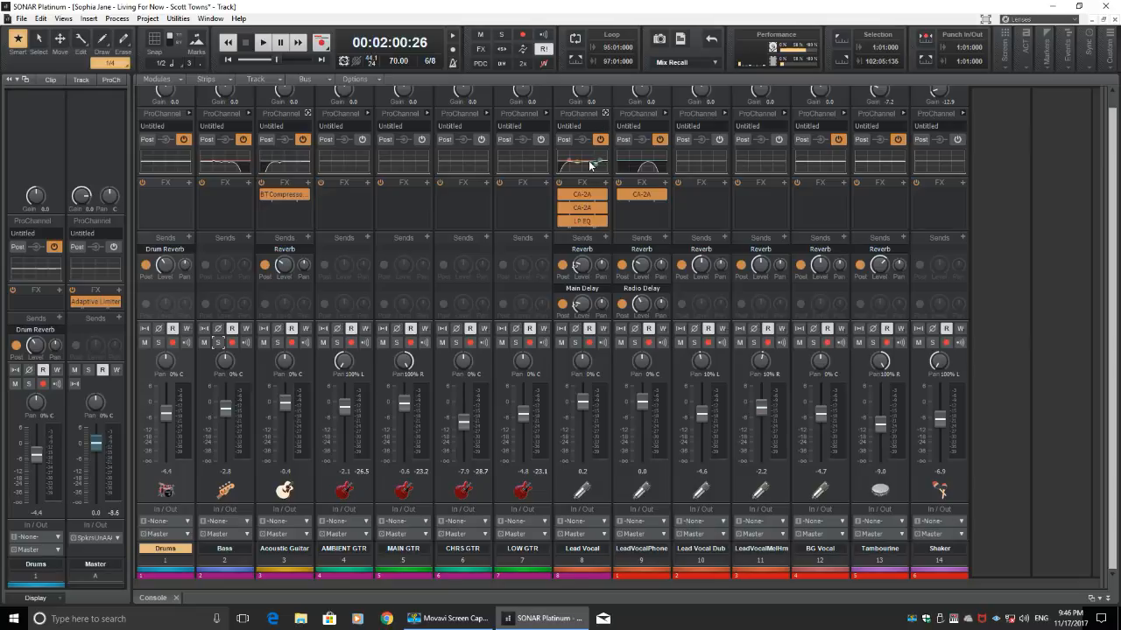
# Expand the Lead Vocal track's ProChannel and examine its EQ bands in the QuadCurve Equalizer window, closing the window when done.
pyautogui.click(605, 115)
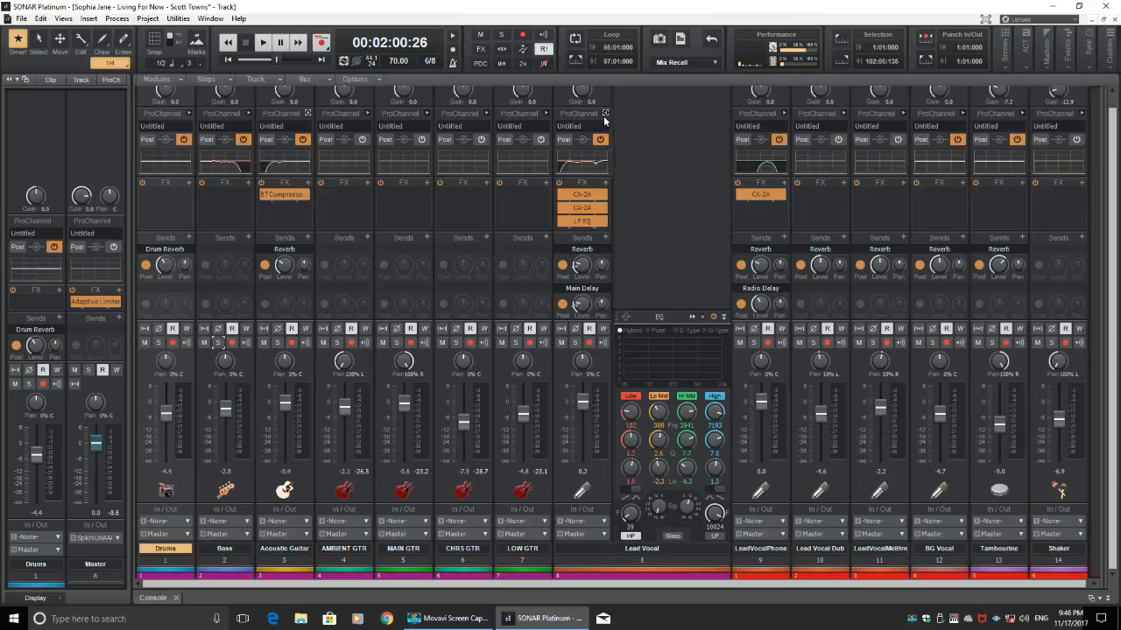
pyautogui.doubleClick(669, 355)
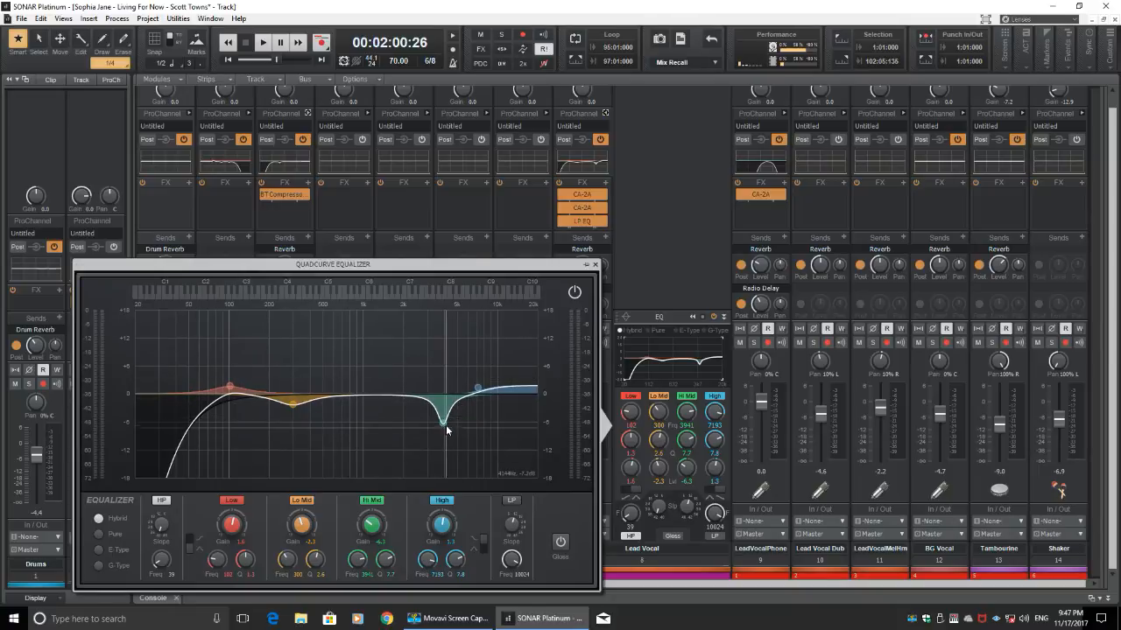
pyautogui.click(595, 267)
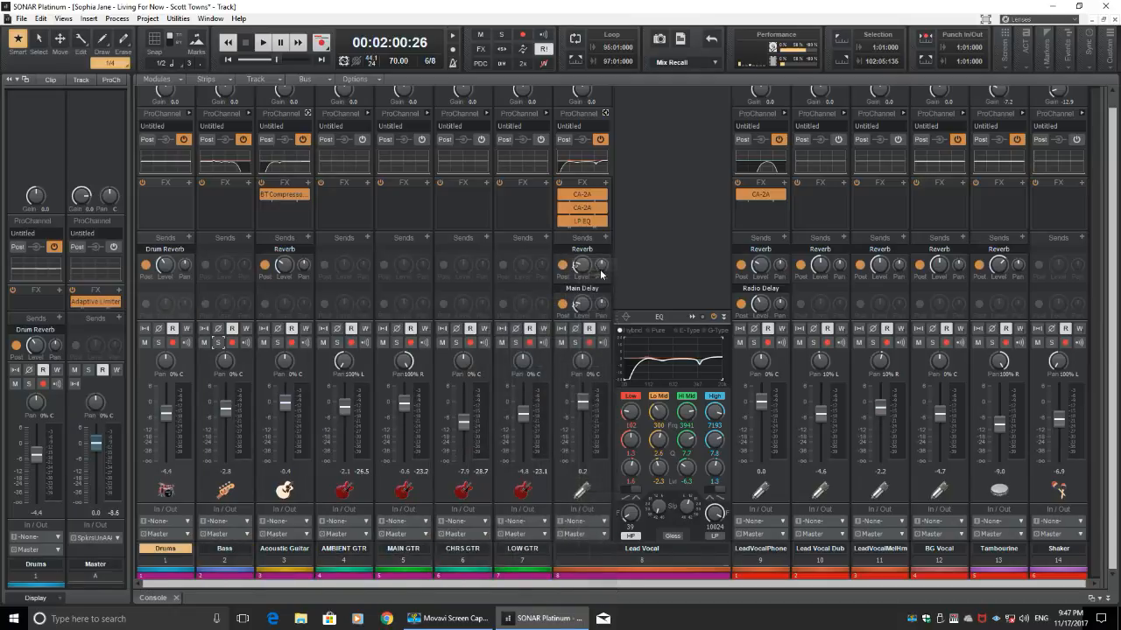
# Open the Lead Vocal's first CA-2A compressor, move it clear of the Lead Vocal strip, and play the track soloed through it.
pyautogui.doubleClick(590, 194)
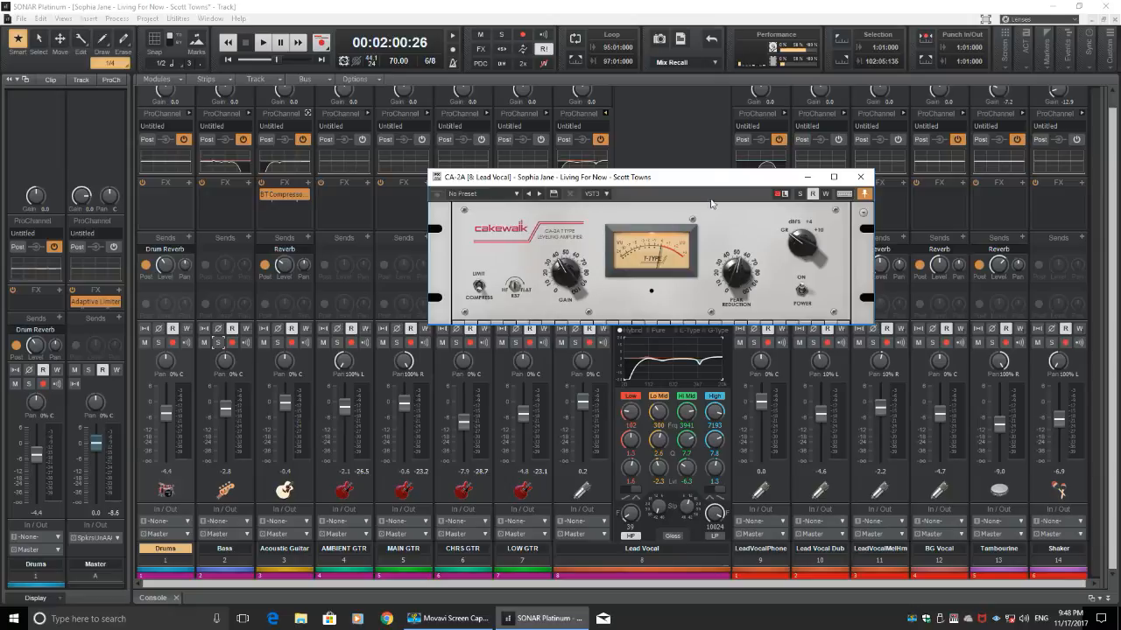
pyautogui.moveTo(706, 179); pyautogui.dragTo(777, 335)
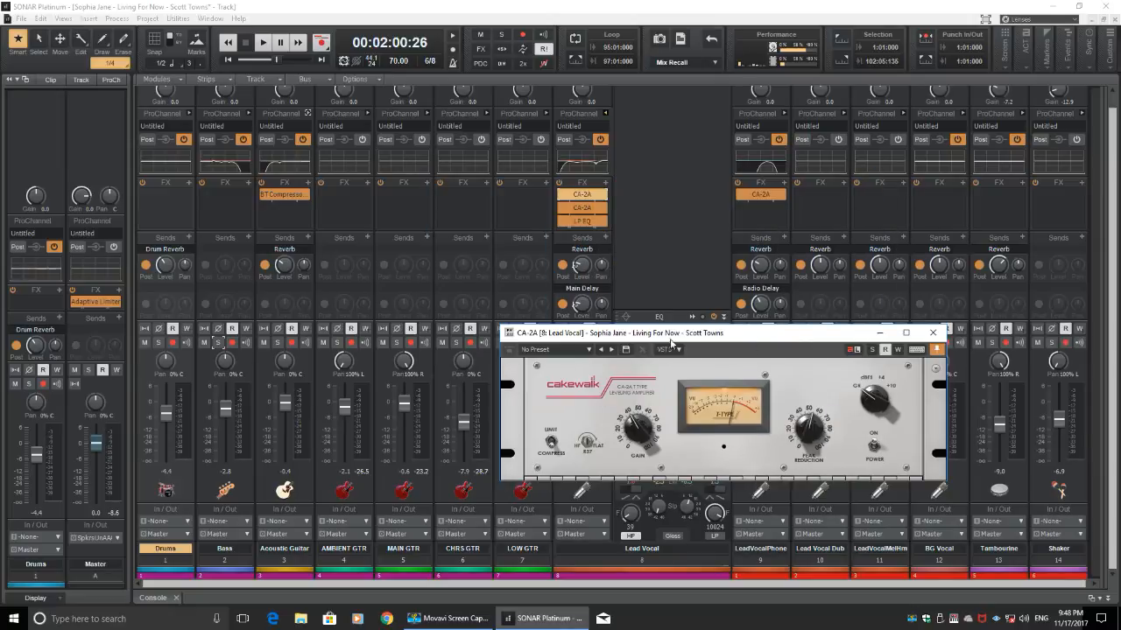
pyautogui.moveTo(682, 335); pyautogui.dragTo(257, 302)
pyautogui.click(574, 341)
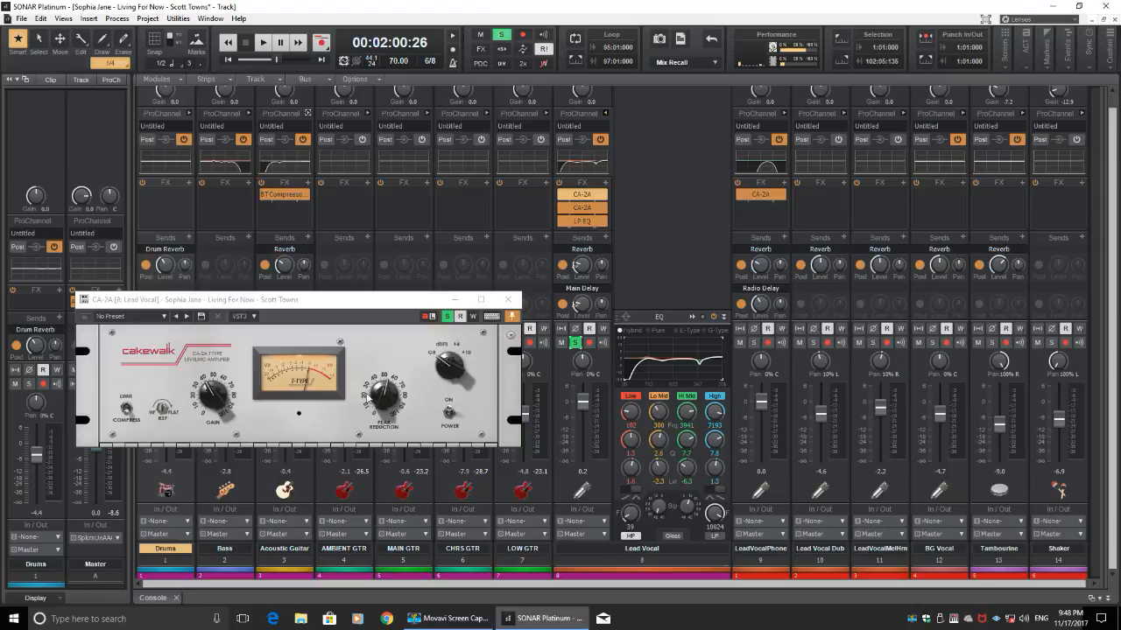
pyautogui.moveTo(371, 396)
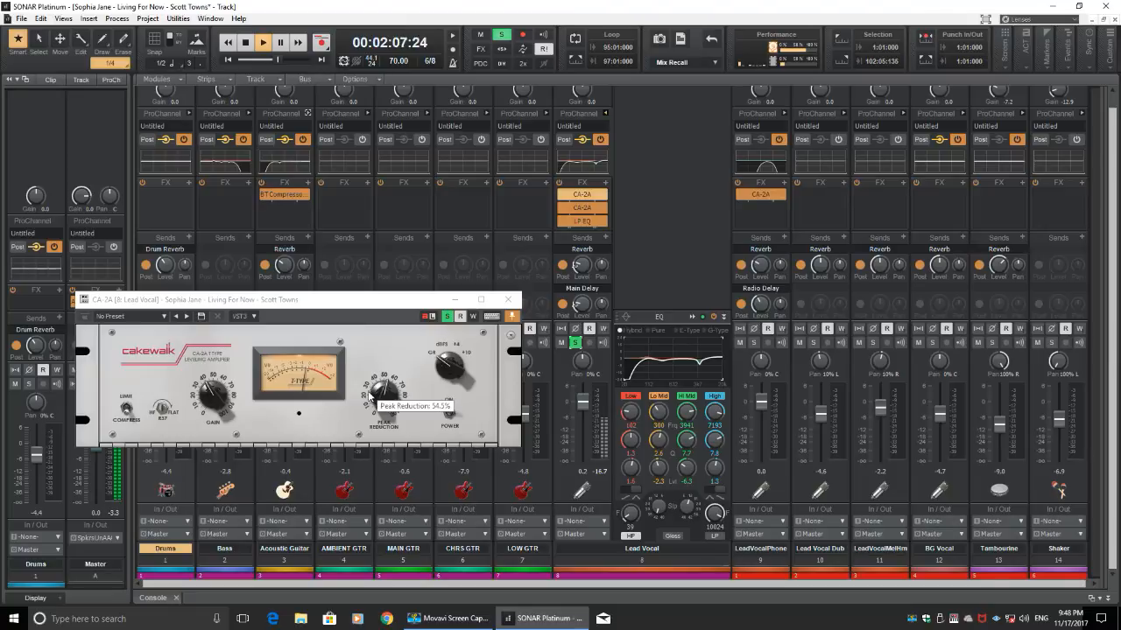
pyautogui.press('space')
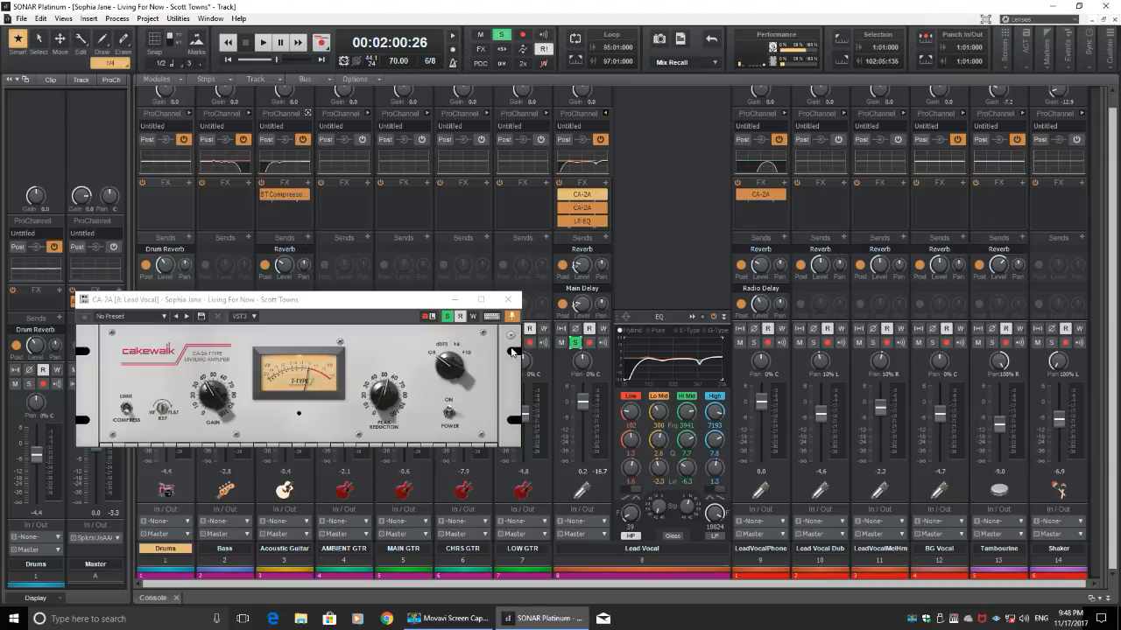
# Open the Lead Vocal's second CA-2A beside the first, play the soloed track through both, and close both compressors.
pyautogui.doubleClick(580, 213)
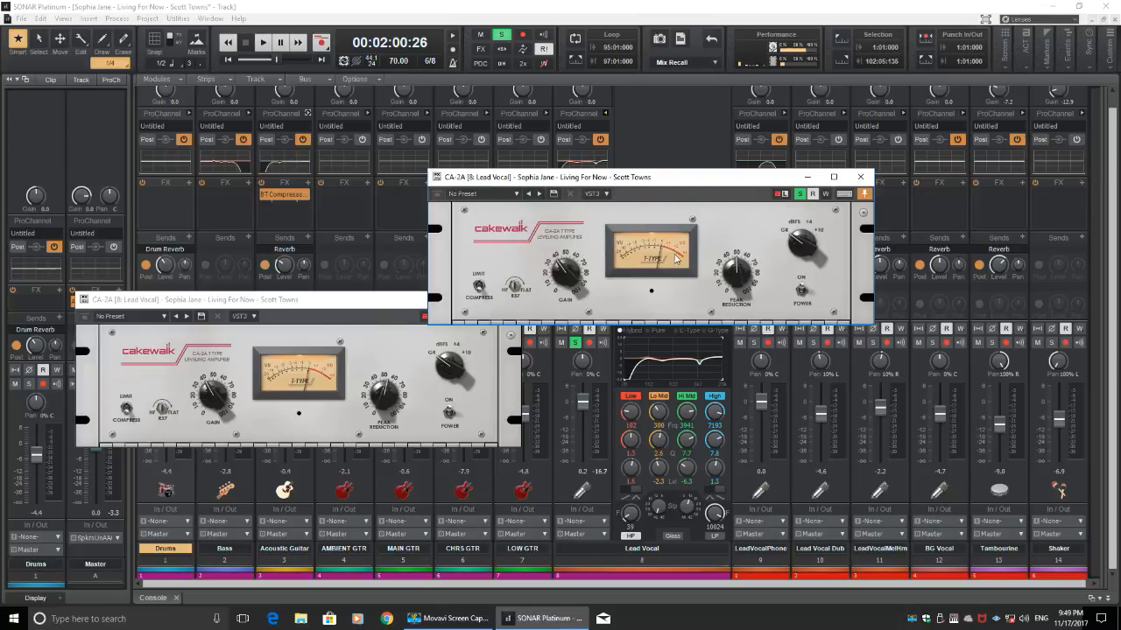
pyautogui.moveTo(703, 181); pyautogui.dragTo(812, 315)
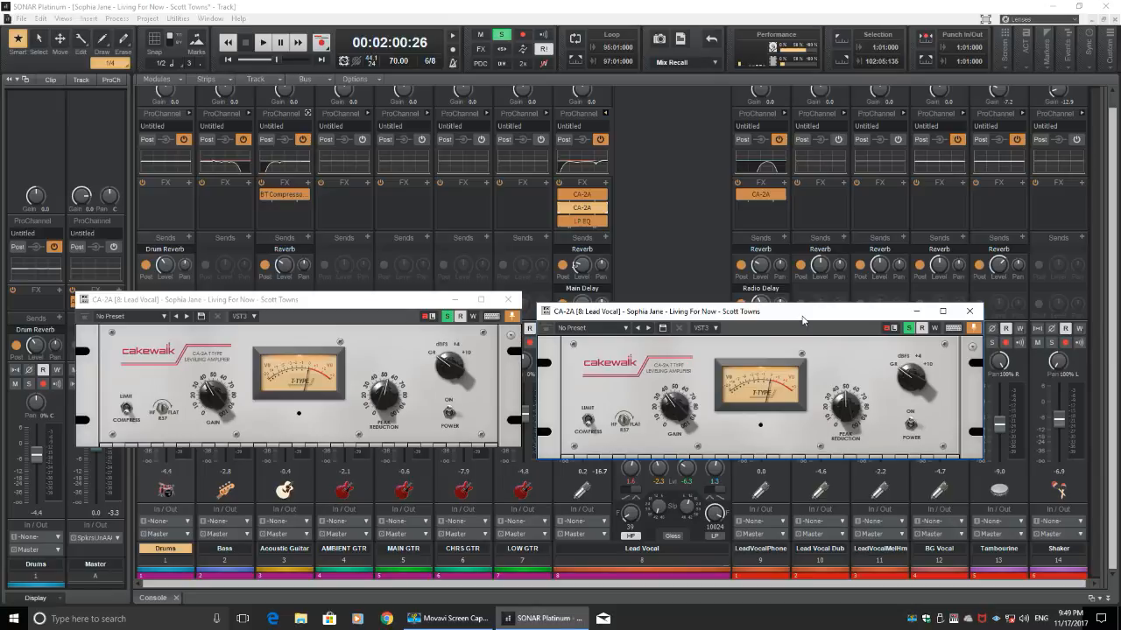
pyautogui.press('space')
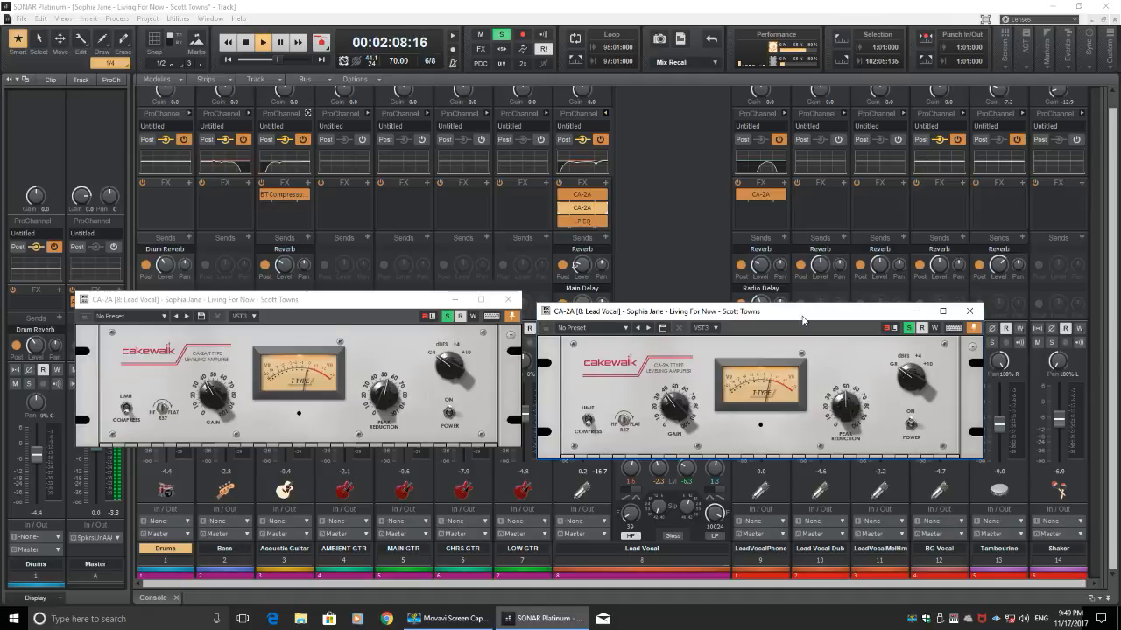
pyautogui.press('space')
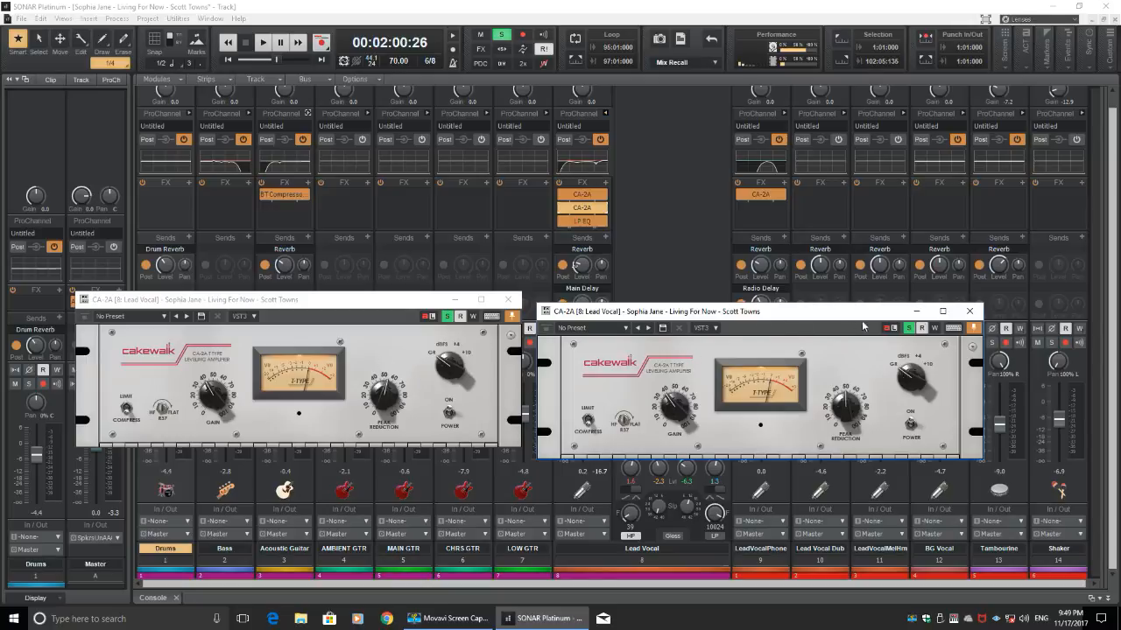
pyautogui.click(972, 312)
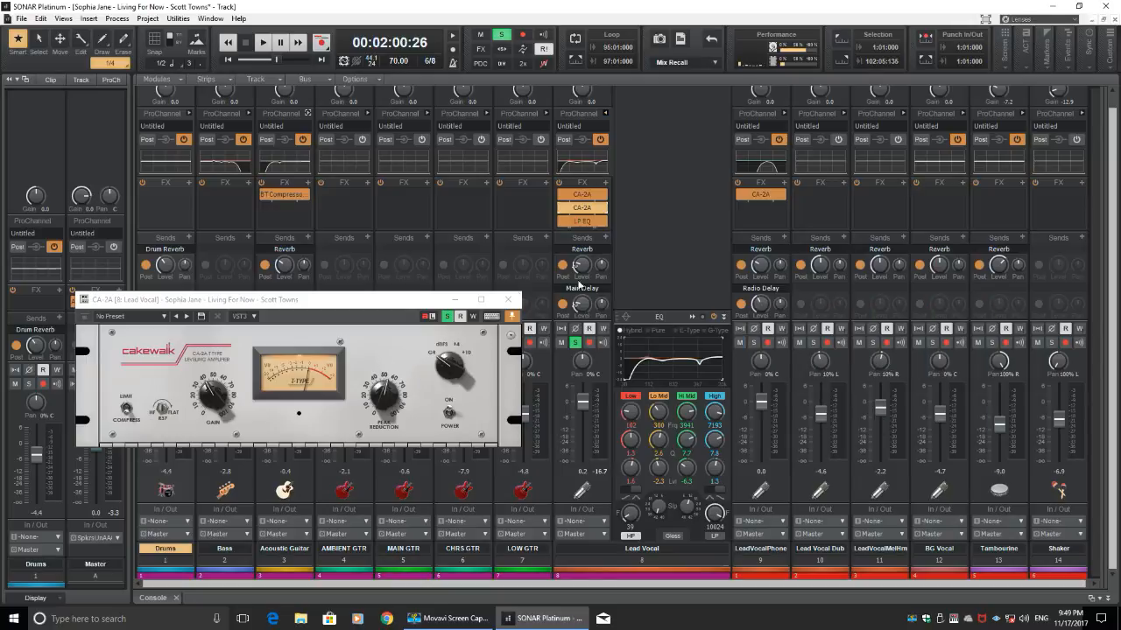
pyautogui.click(508, 299)
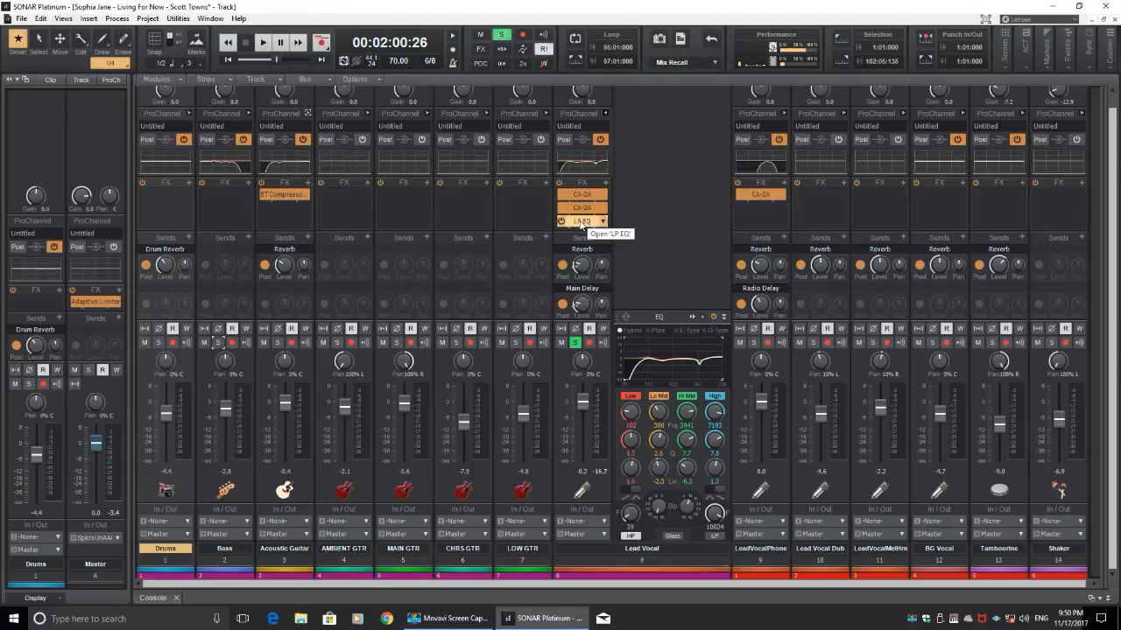
# Open the Lead Vocal's LP EQ, examine the frequency, gain and Q of its boosted band, and close it.
pyautogui.doubleClick(576, 233)
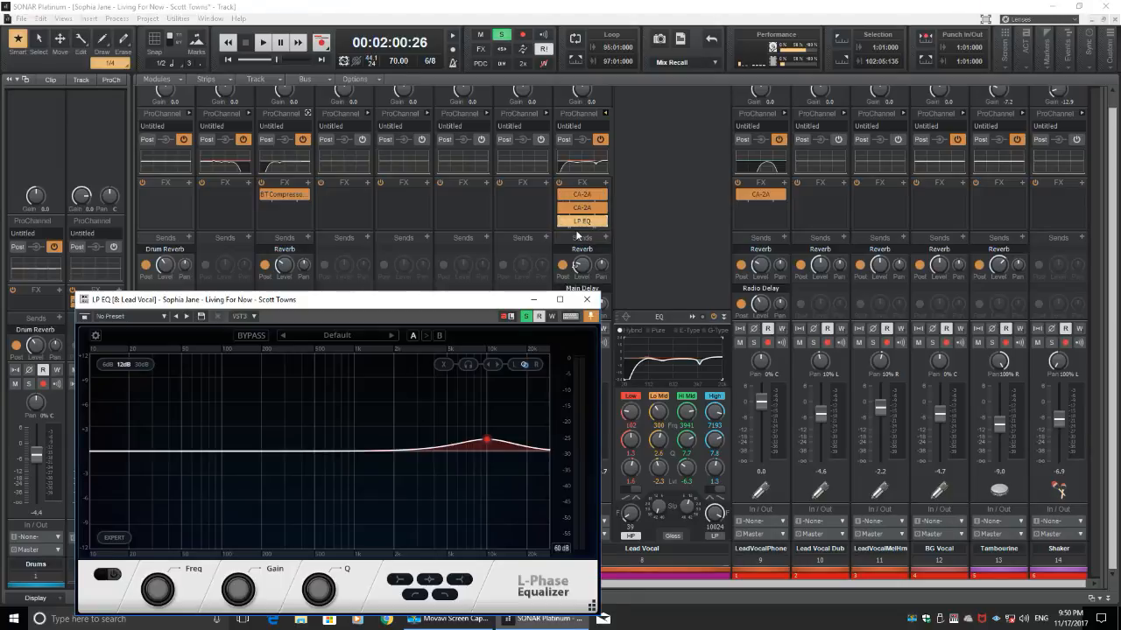
pyautogui.click(488, 442)
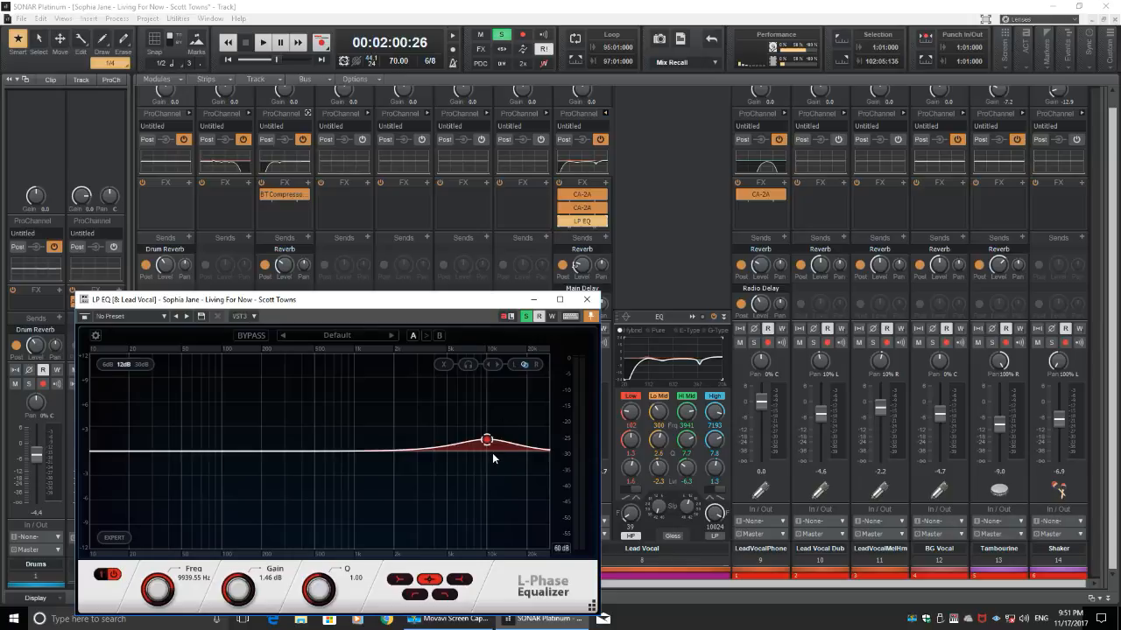
pyautogui.click(588, 301)
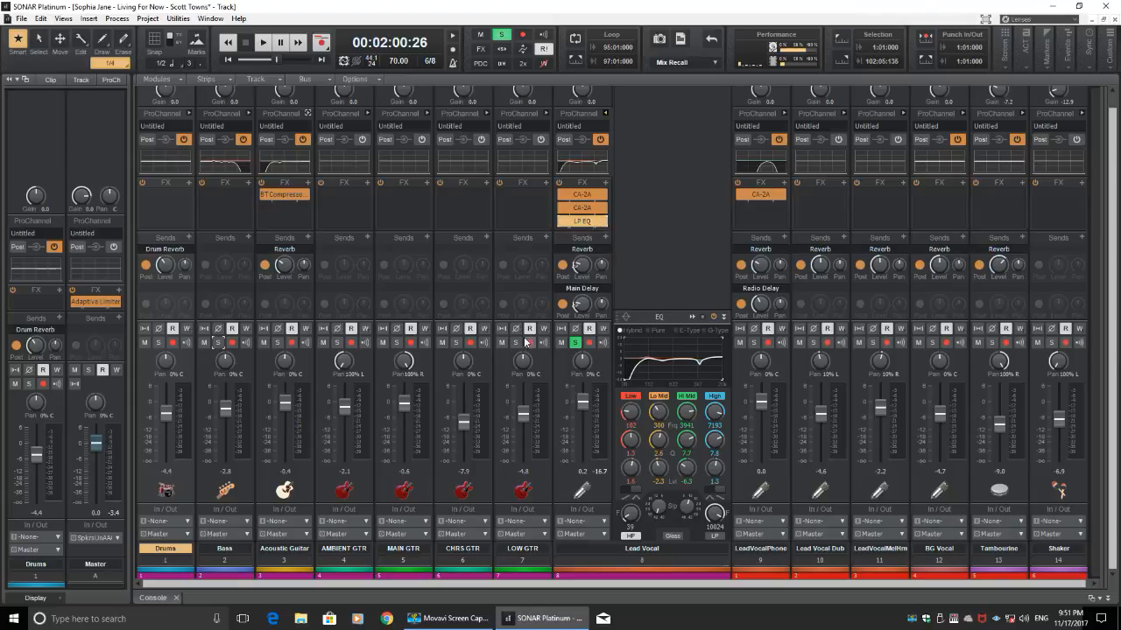
# Unsolo the Lead Vocal track and collapse its ProChannel, closing the Console view.
pyautogui.click(577, 344)
pyautogui.click(605, 114)
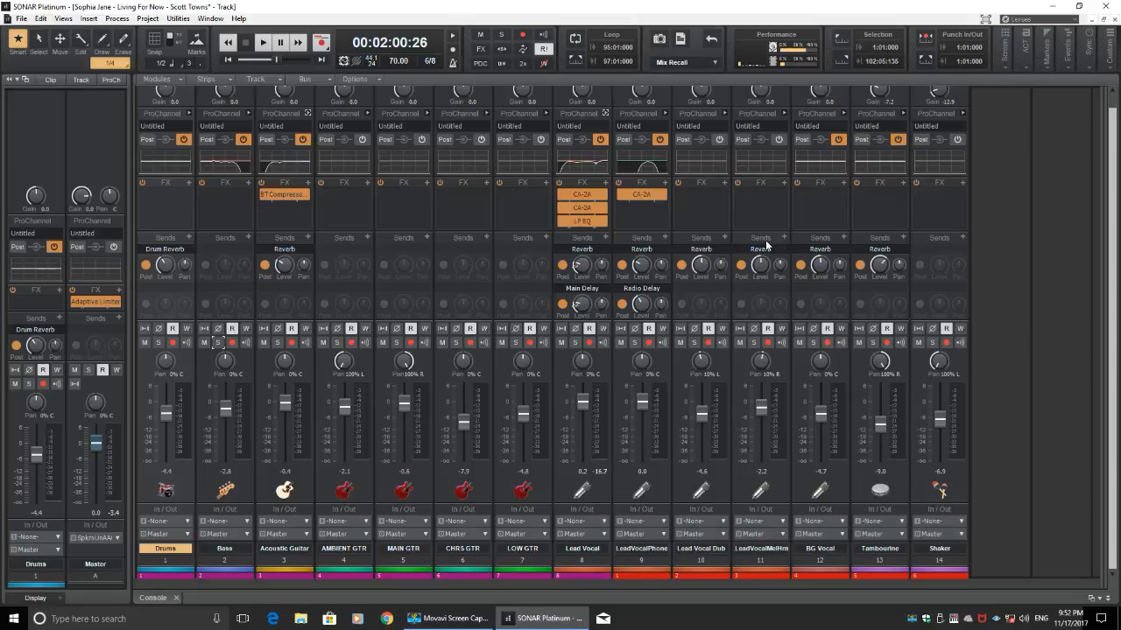
pyautogui.click(176, 598)
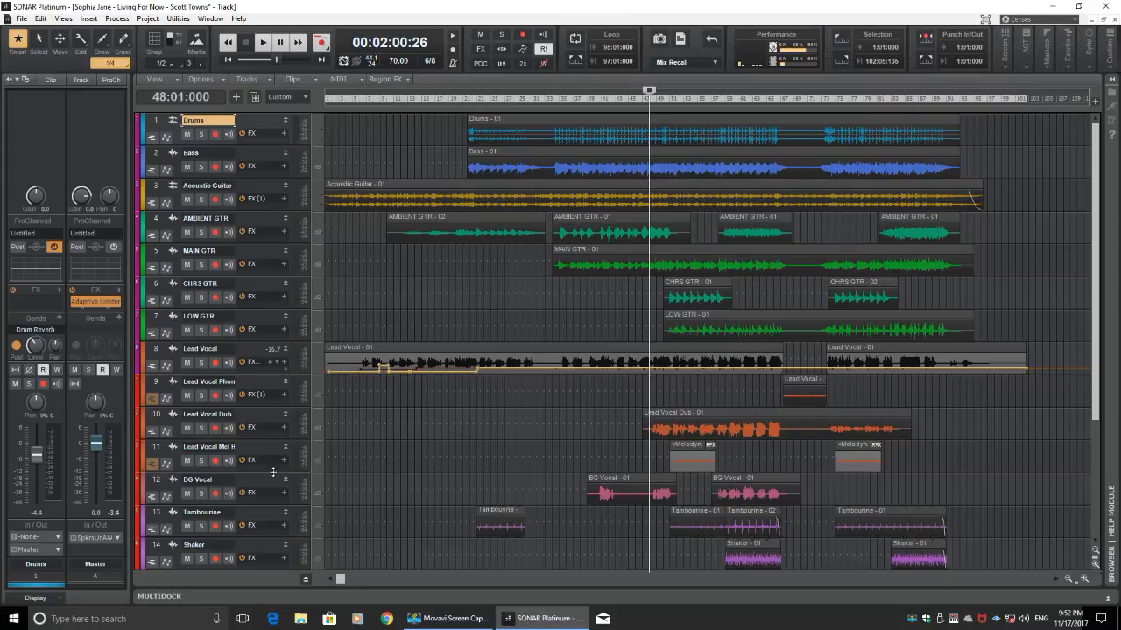
# Examine the first Melodyne clip of the Lead Vocal Mel Harm track in the Melodyne editor, closing the editor when done.
pyautogui.click(679, 460)
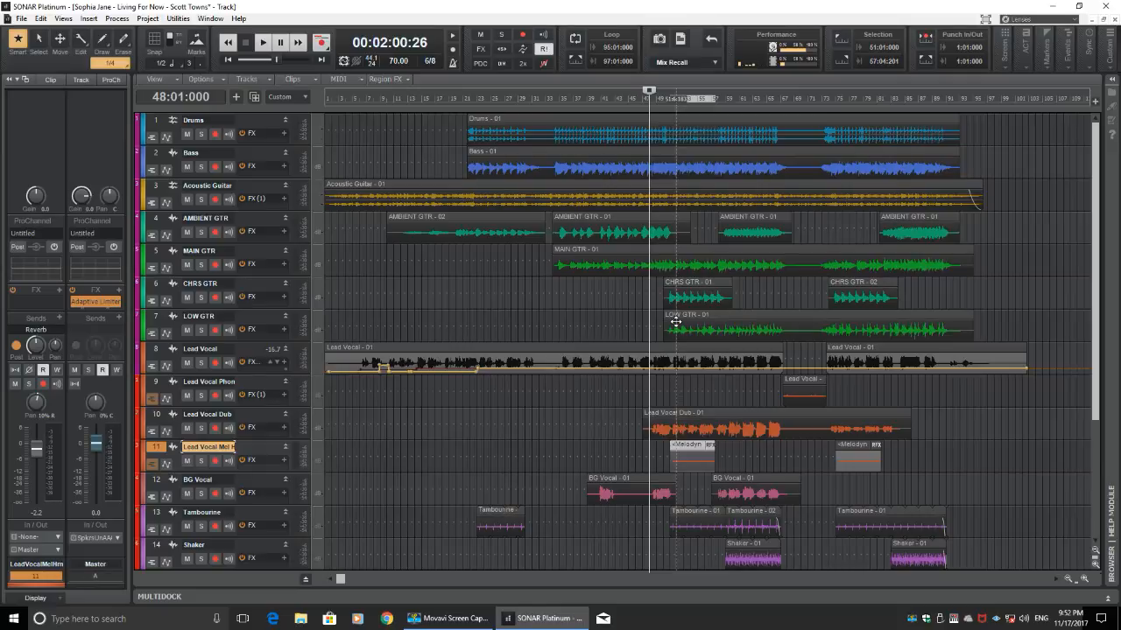
pyautogui.doubleClick(693, 447)
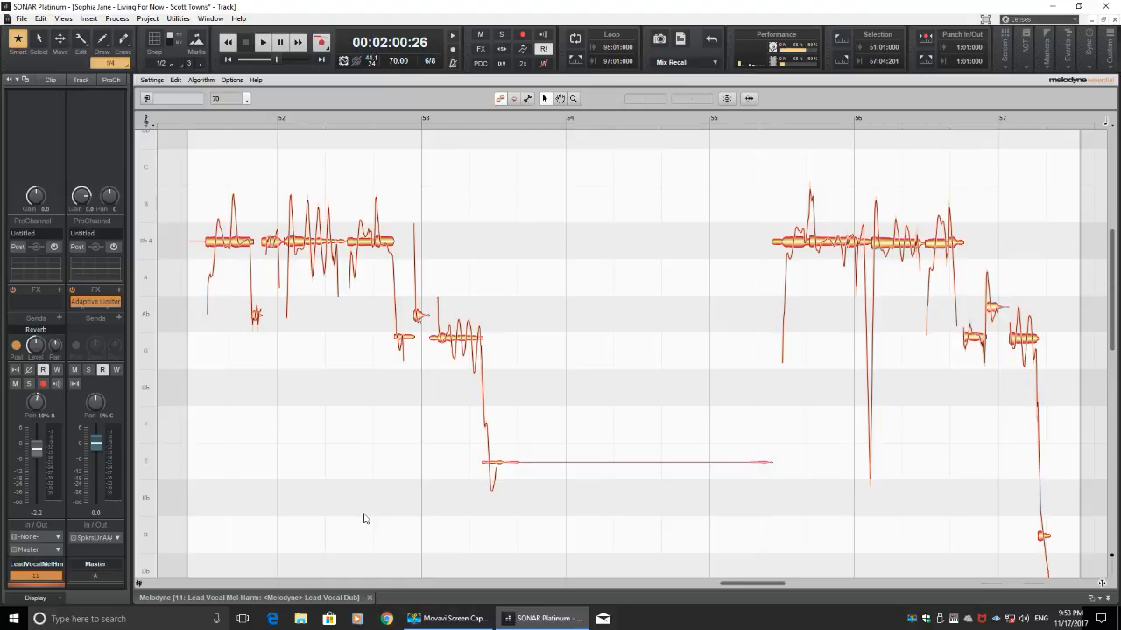
pyautogui.click(371, 599)
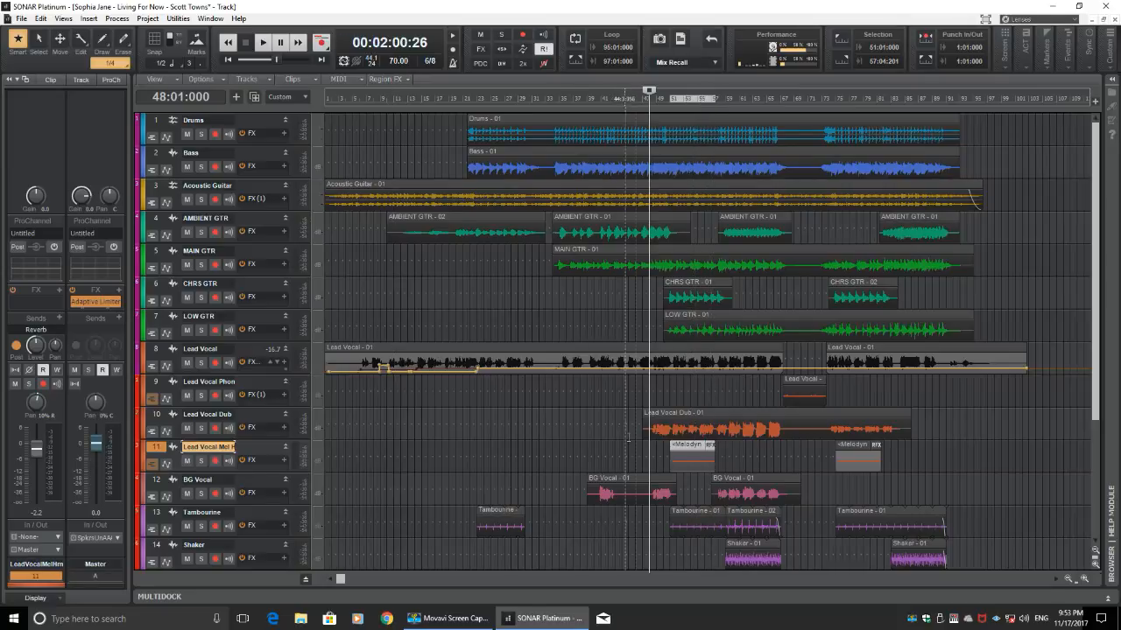
# Audition the Lead Vocal Dub and Lead Vocal Mel Harm tracks soloed together from measure 50, and clear both solos after stopping playback.
pyautogui.click(201, 428)
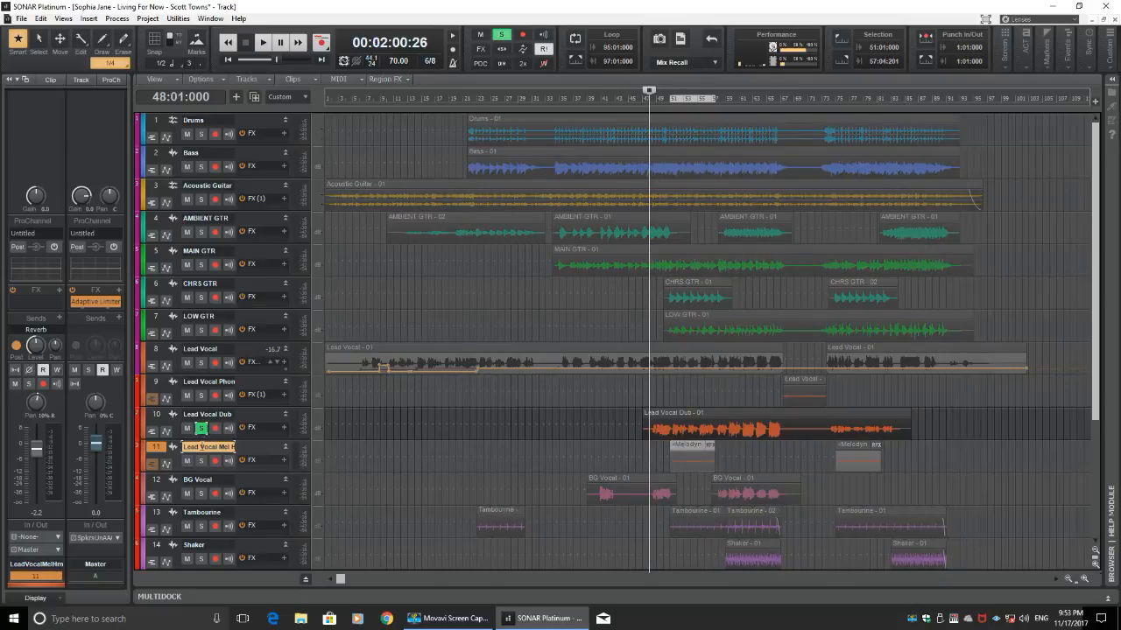
pyautogui.click(200, 461)
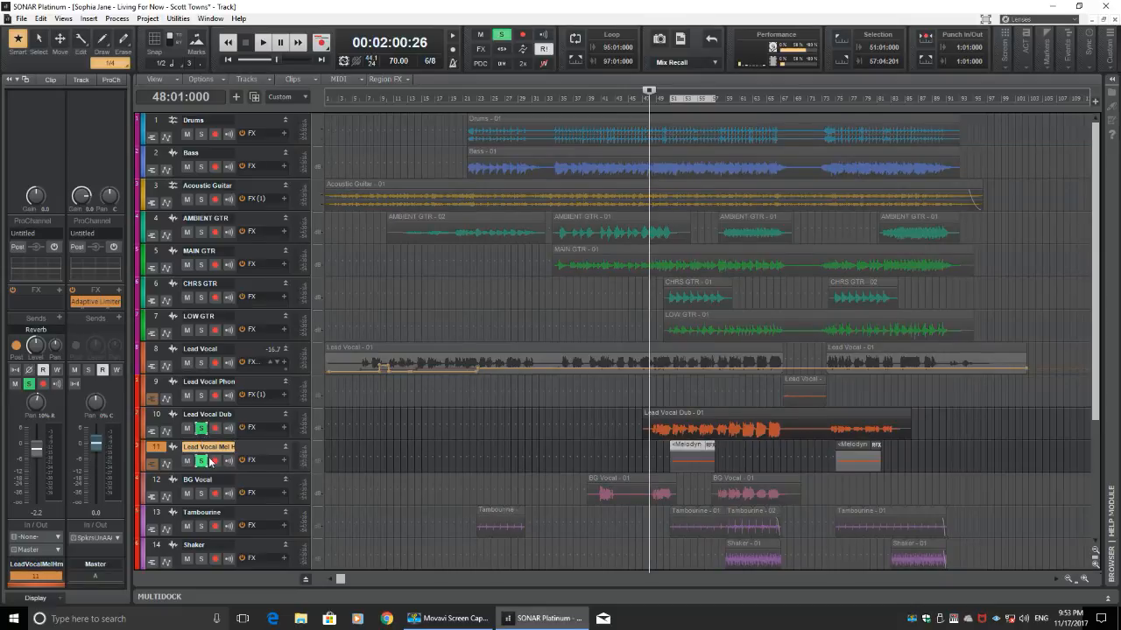
pyautogui.click(667, 96)
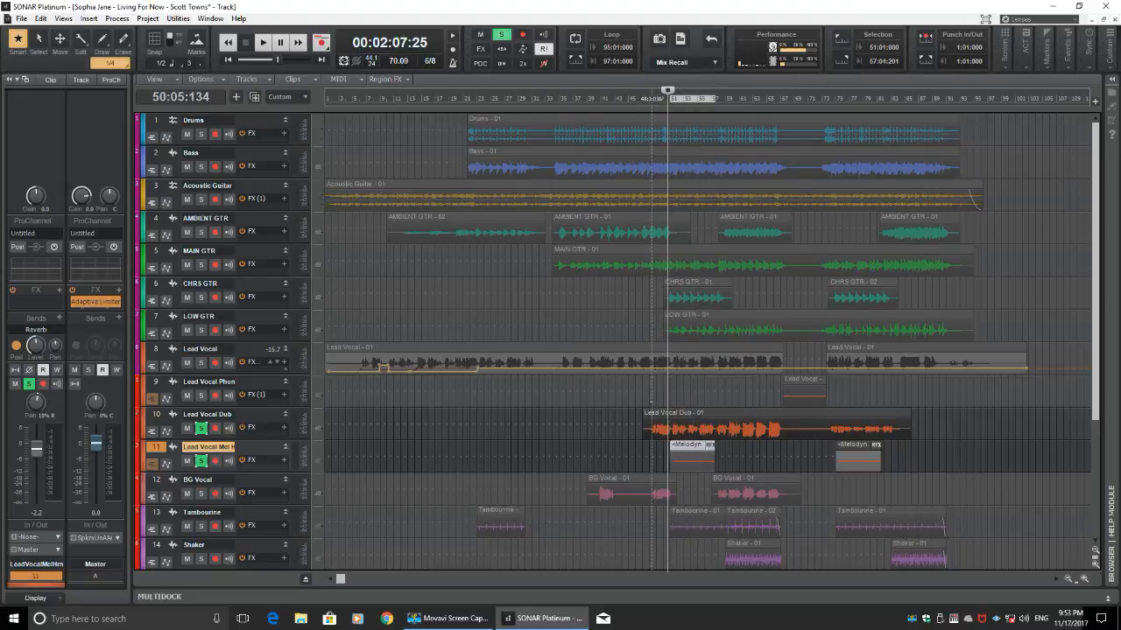
pyautogui.press('space')
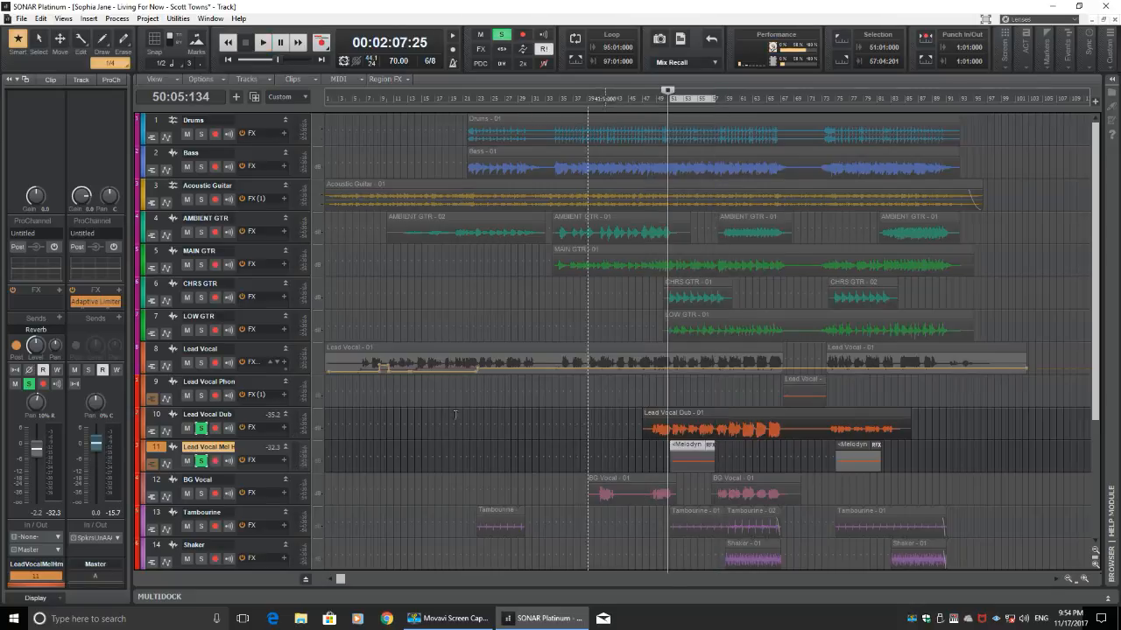
pyautogui.click(201, 429)
pyautogui.click(200, 460)
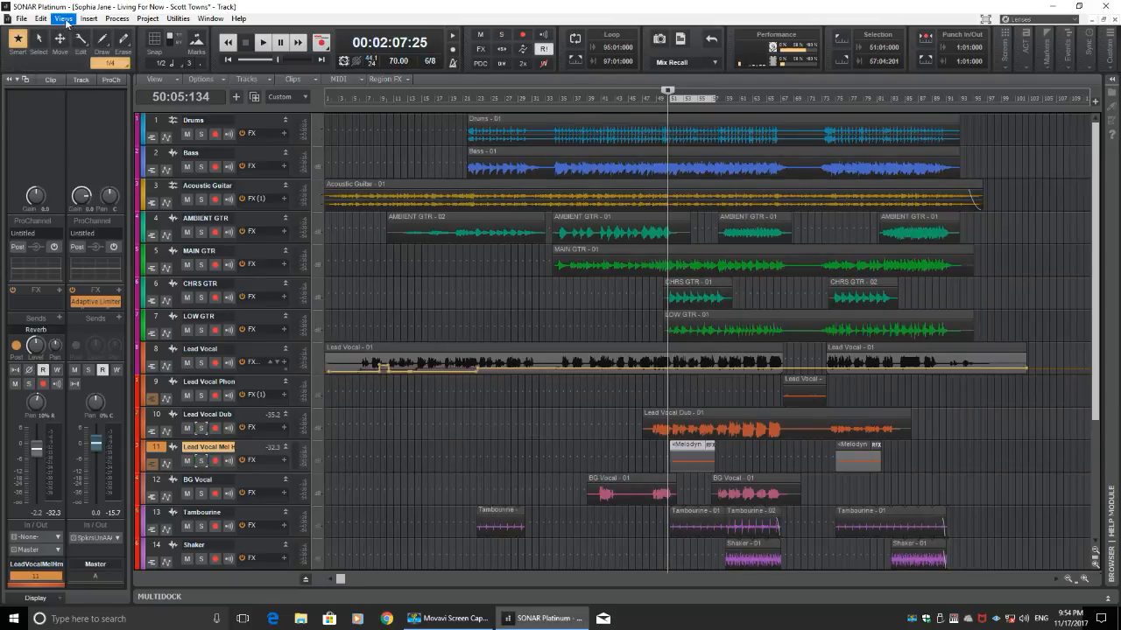
# Bring up the Console view to review the vocal tracks' mixer strips, and close it again.
pyautogui.click(64, 19)
pyautogui.click(88, 84)
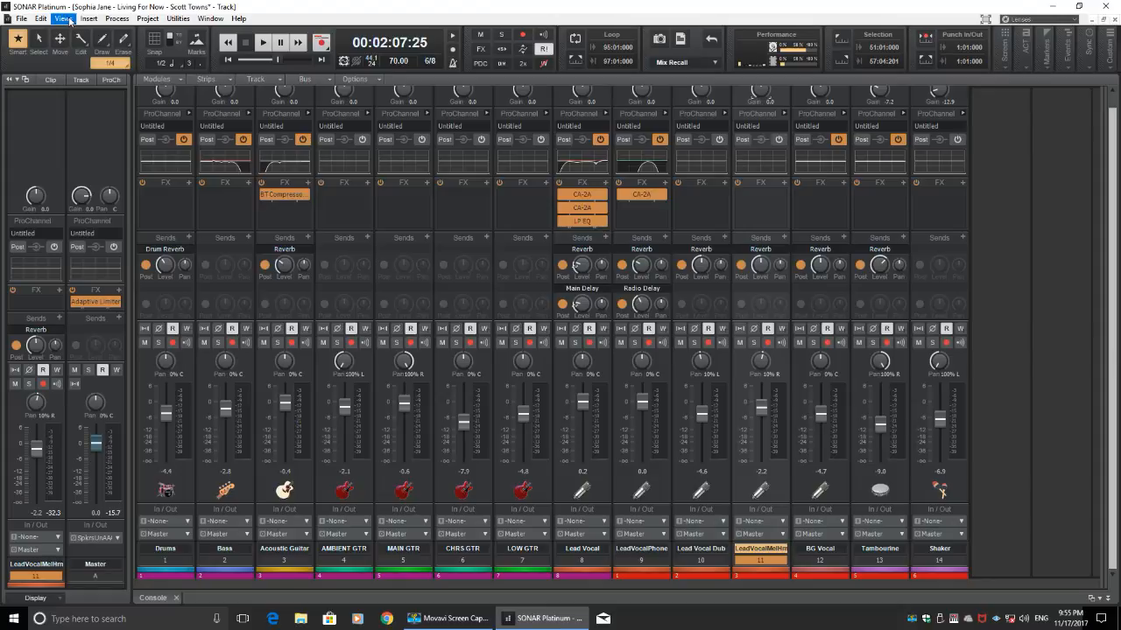
pyautogui.click(176, 598)
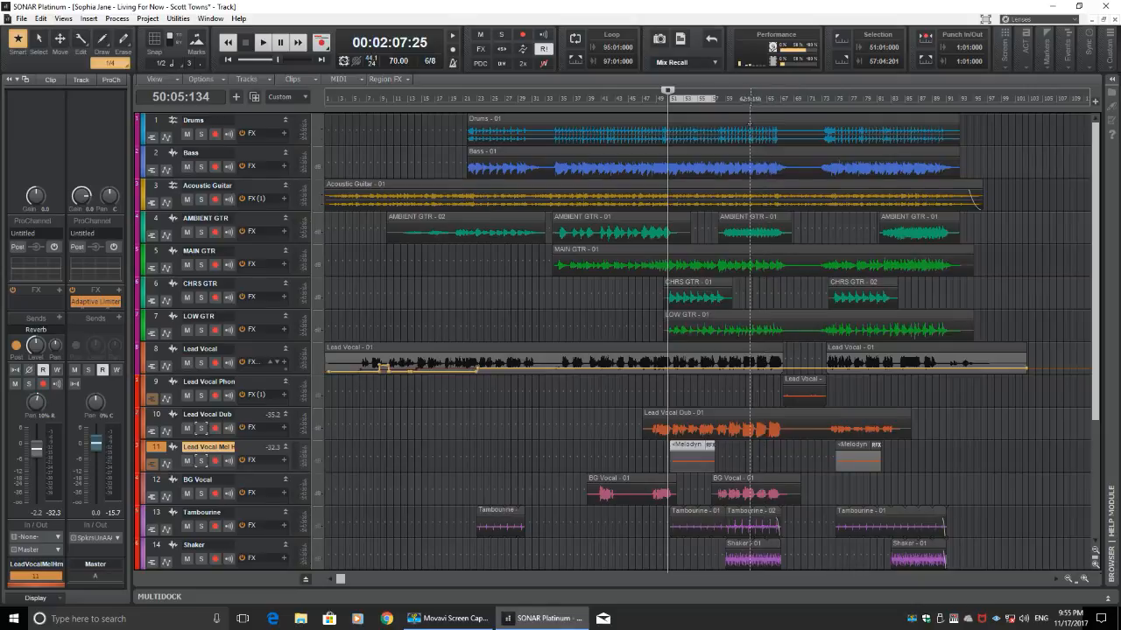
# Play the full mix from measure 66 through the Lead Vocal Phone clip and stop playback.
pyautogui.click(774, 99)
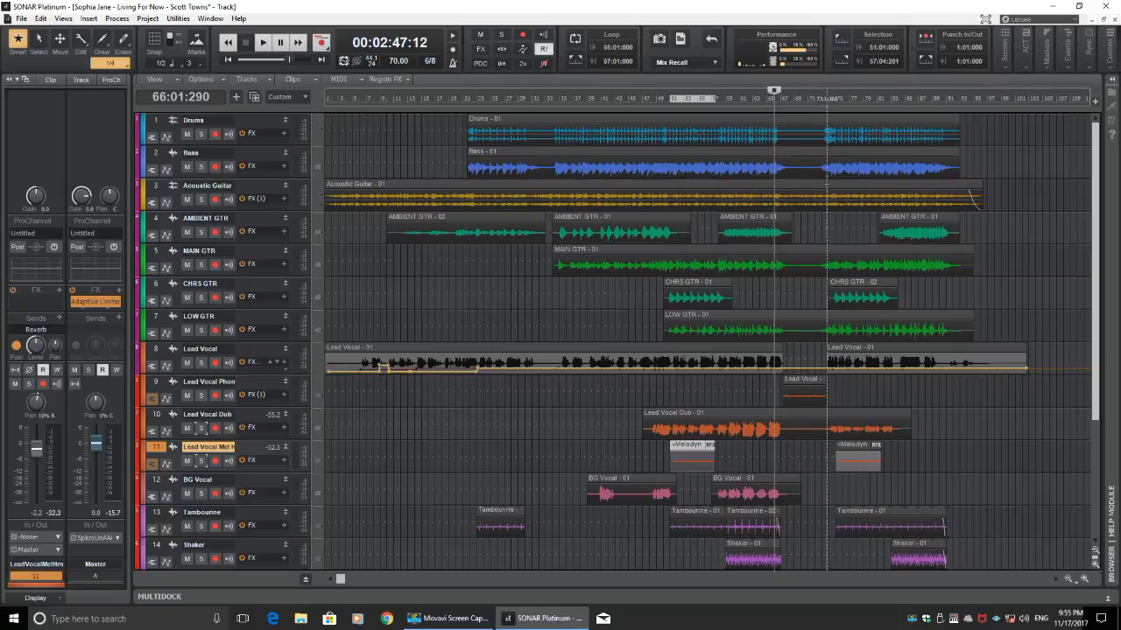
pyautogui.press('space')
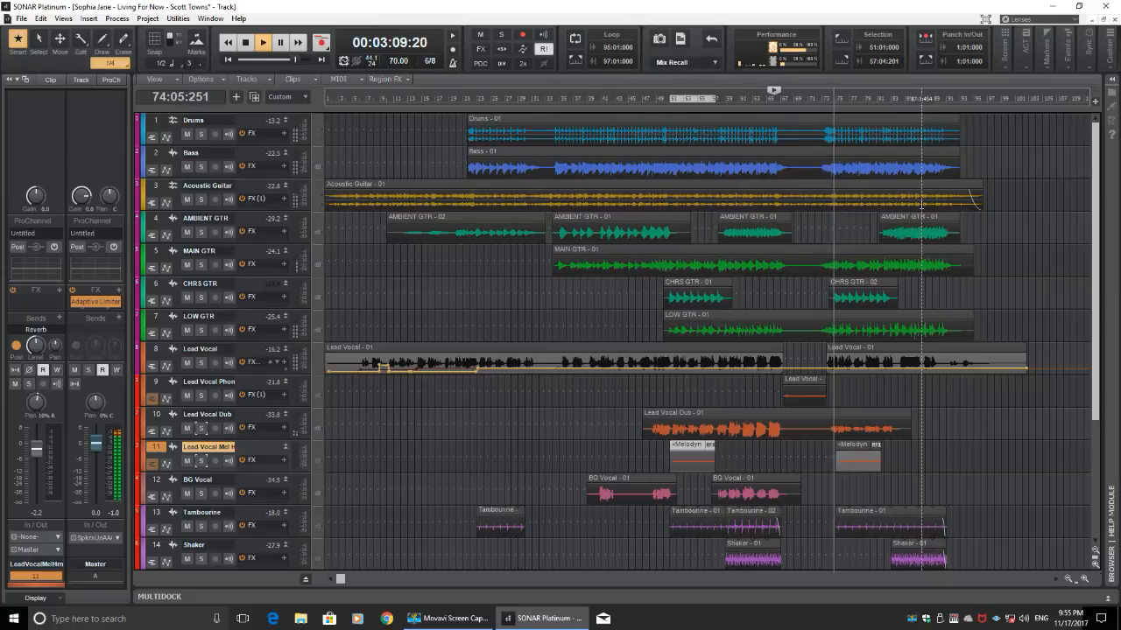
pyautogui.press('space')
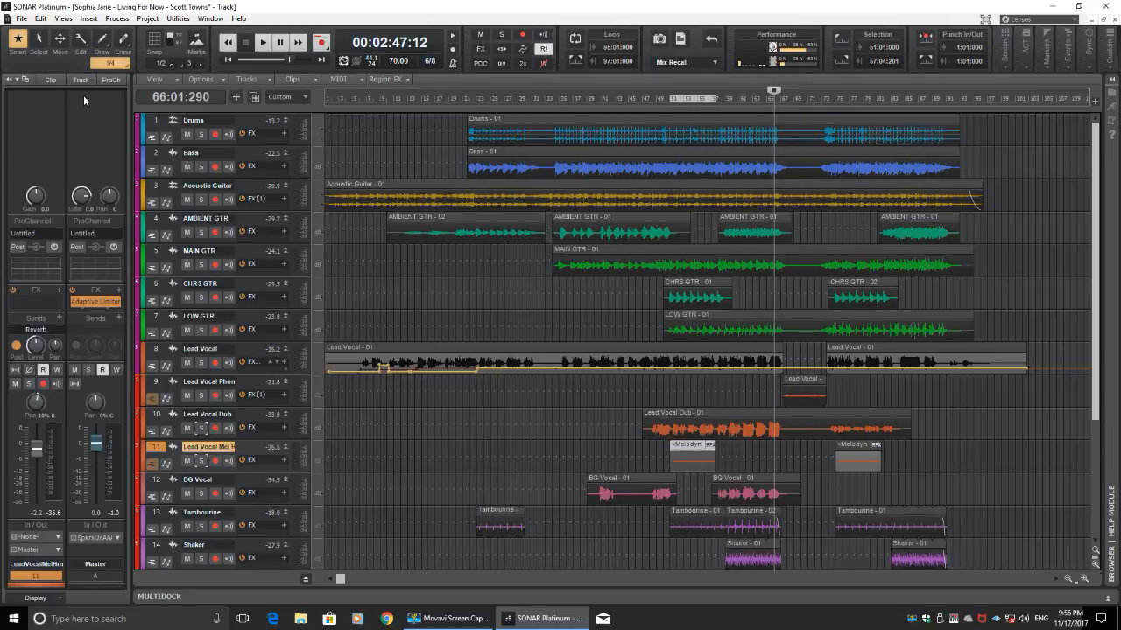
# In the Console view, expand the Lead Vocal Phone track's ProChannel and examine its QuadCurve Equalizer curve, closing the equalizer window when done.
pyautogui.click(63, 19)
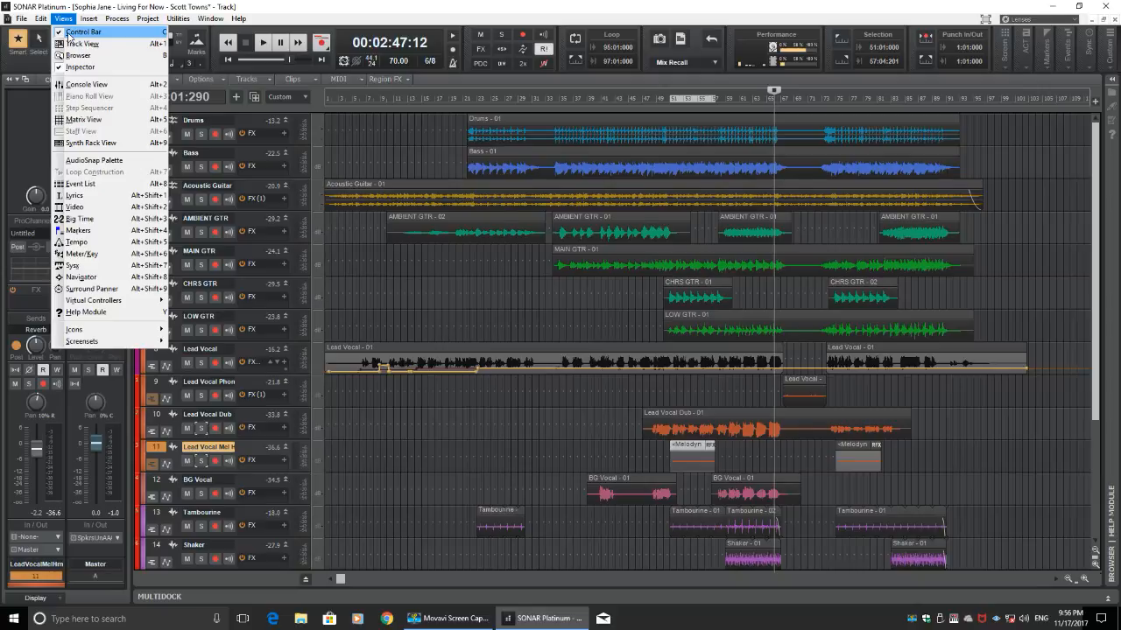
pyautogui.click(86, 84)
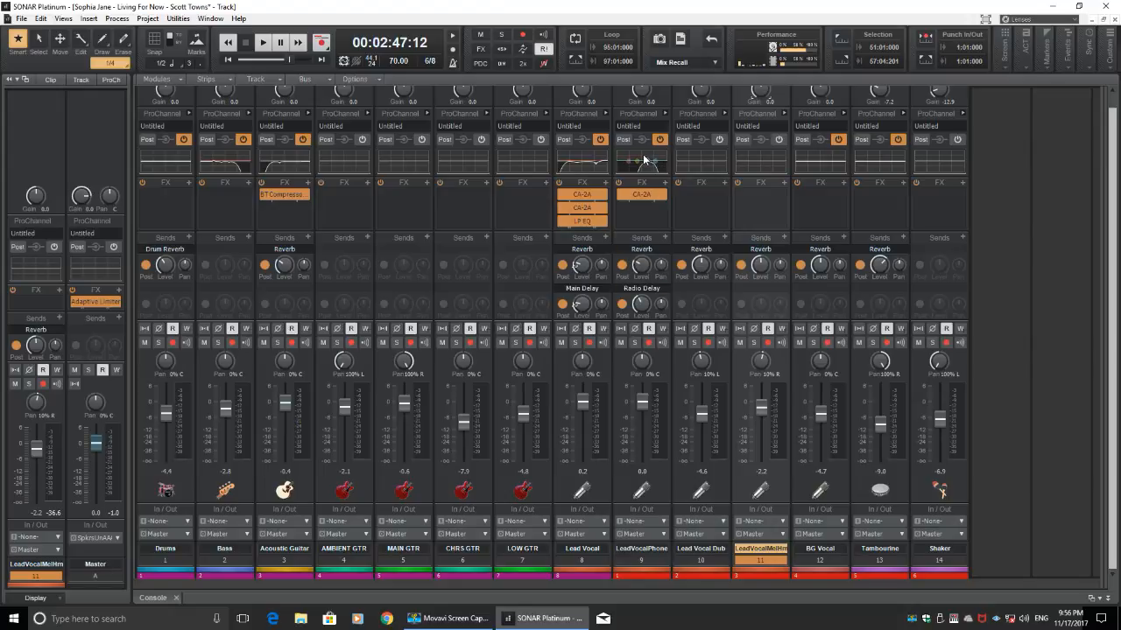
pyautogui.click(664, 112)
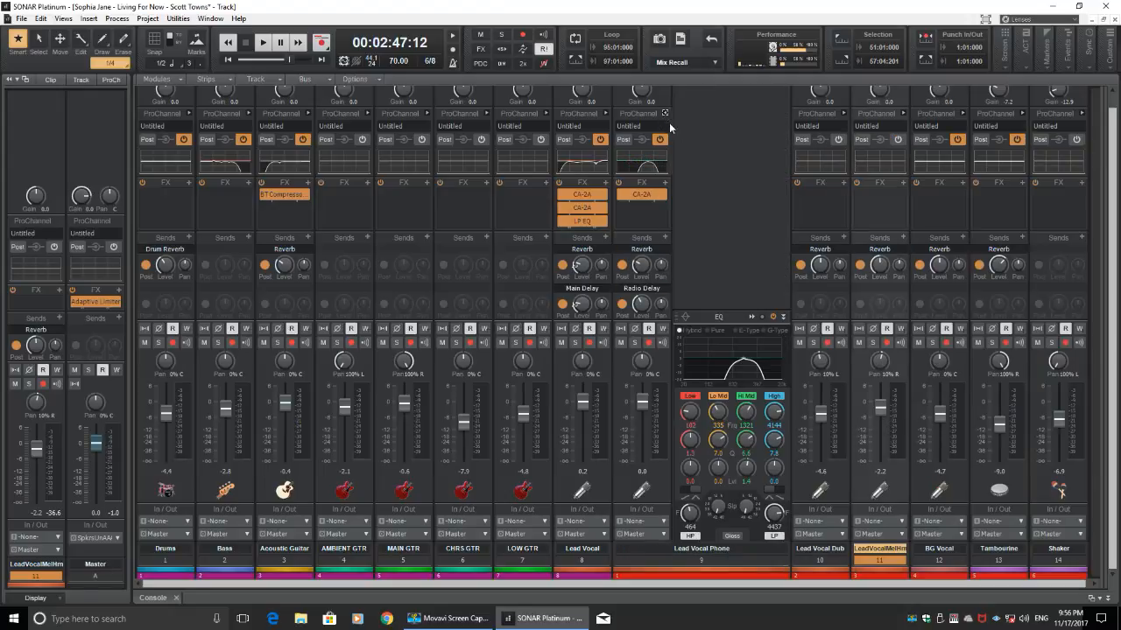
pyautogui.doubleClick(738, 352)
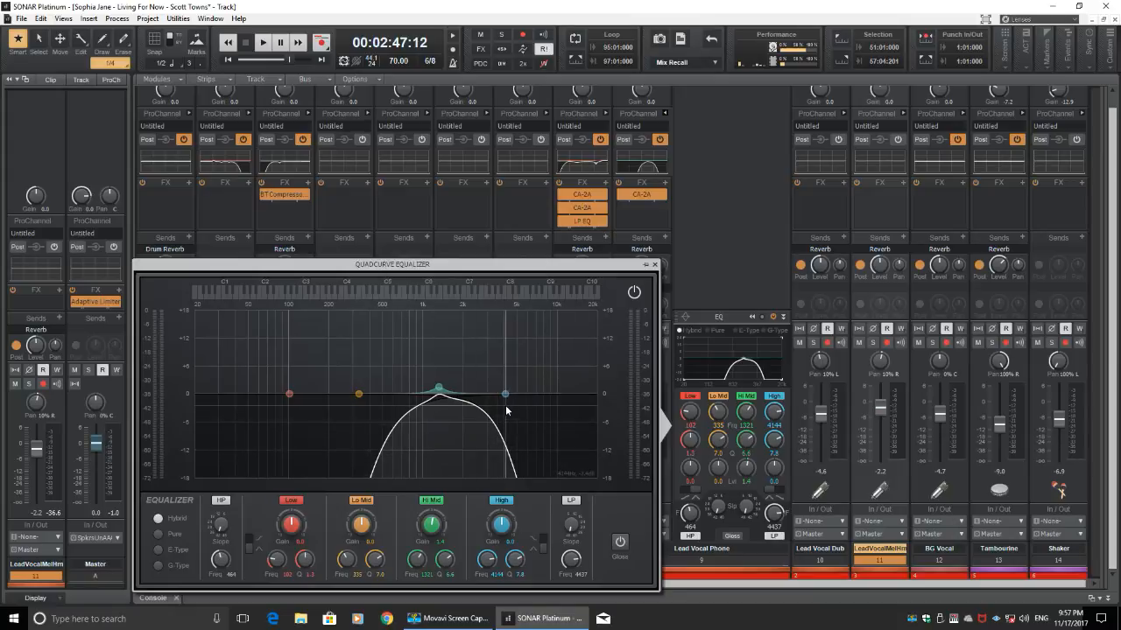
pyautogui.click(654, 266)
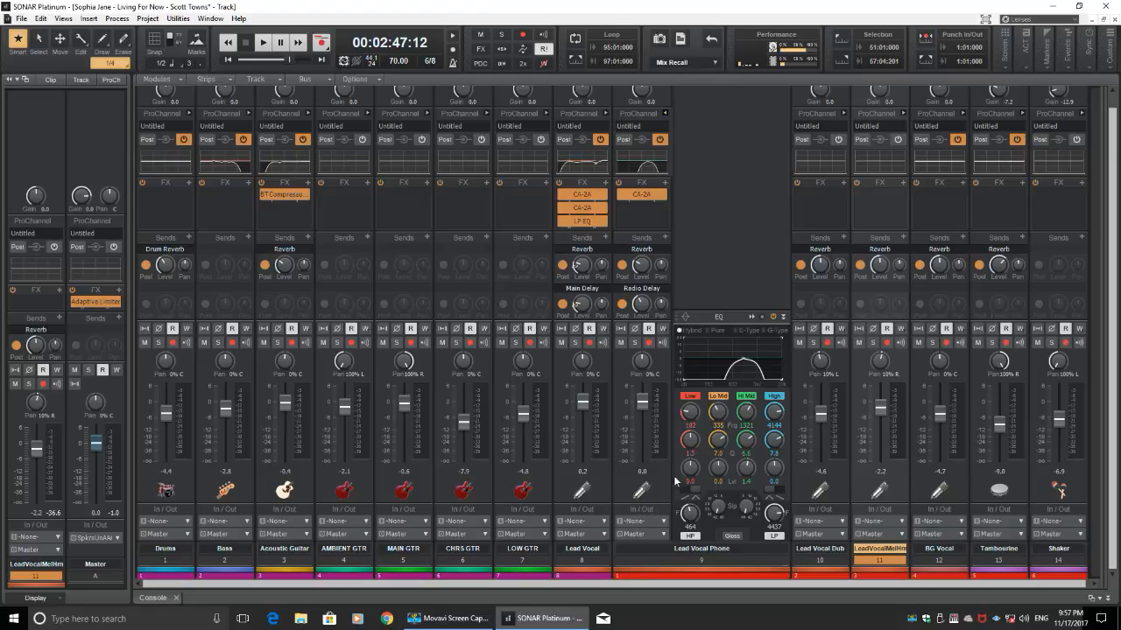
# Widen the console's bus section to show the Master, Drum Reverb, Reverb, Main Delay and Radio Delay buses.
pyautogui.moveTo(1098, 466); pyautogui.dragTo(761, 468)
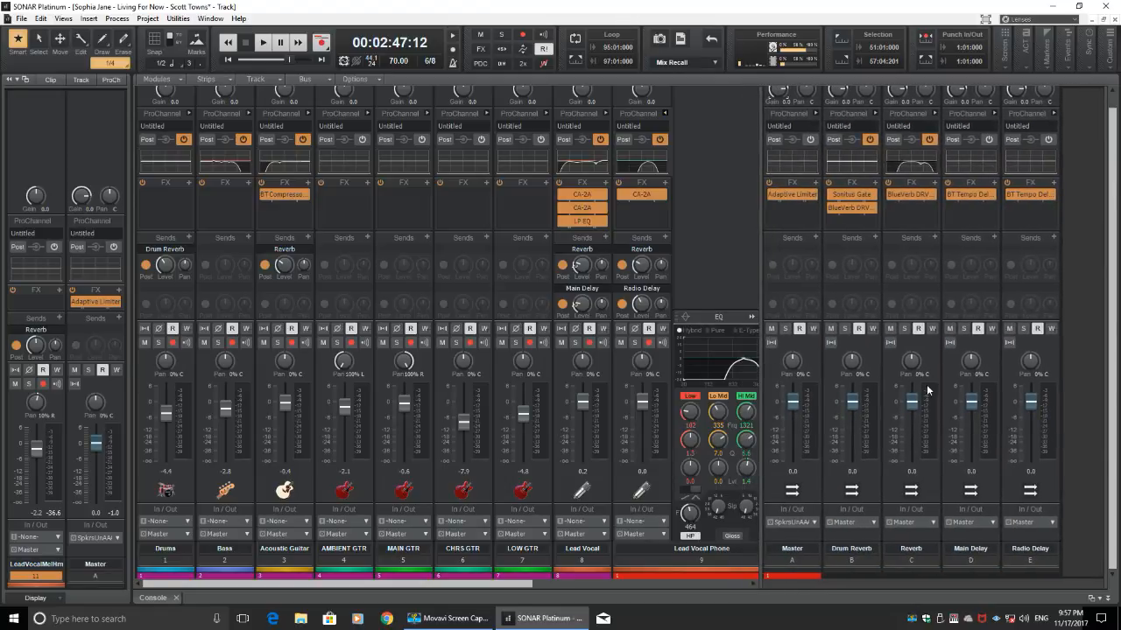
# Review the Radio Delay bus's BT Tempo Delay settings, close the plug-in, and collapse the Lead Vocal Phone track's ProChannel.
pyautogui.click(1029, 194)
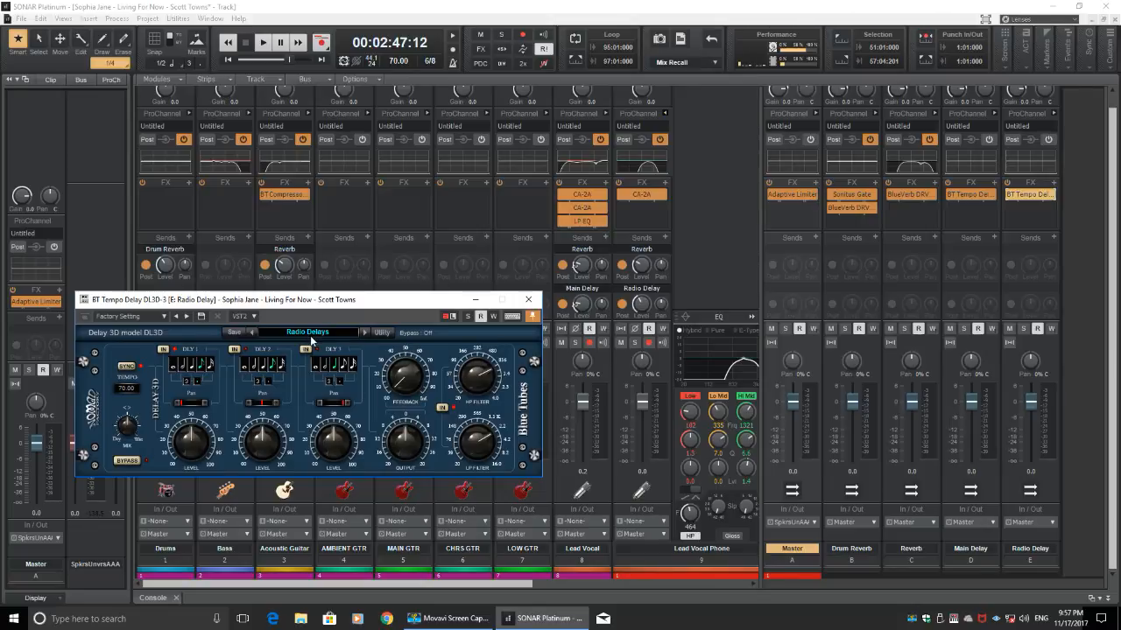
pyautogui.click(529, 302)
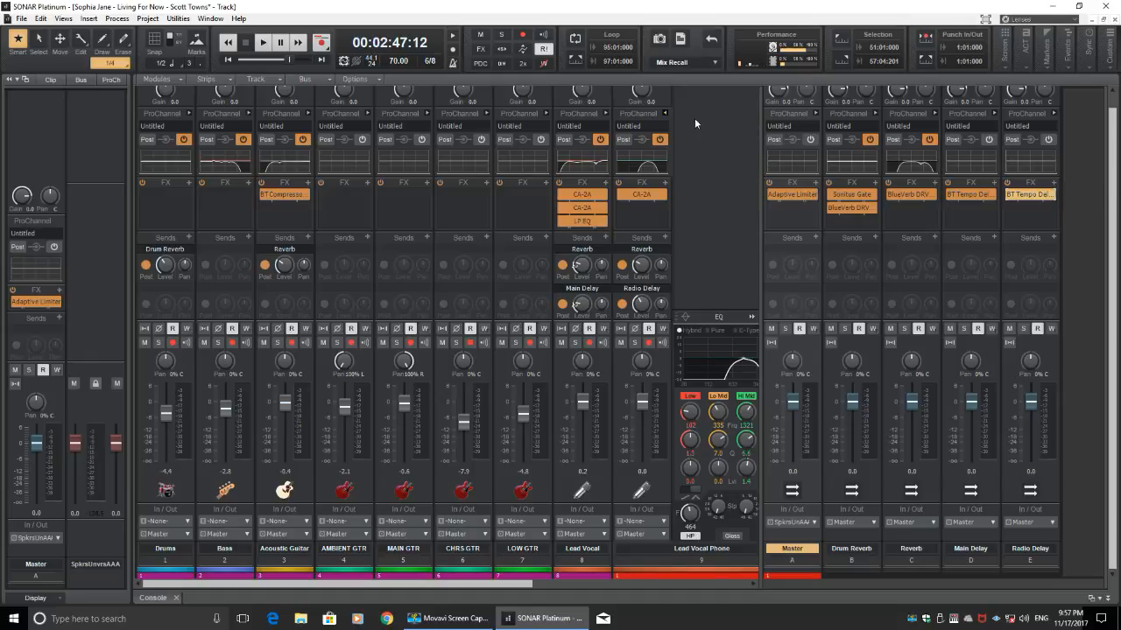
pyautogui.click(667, 113)
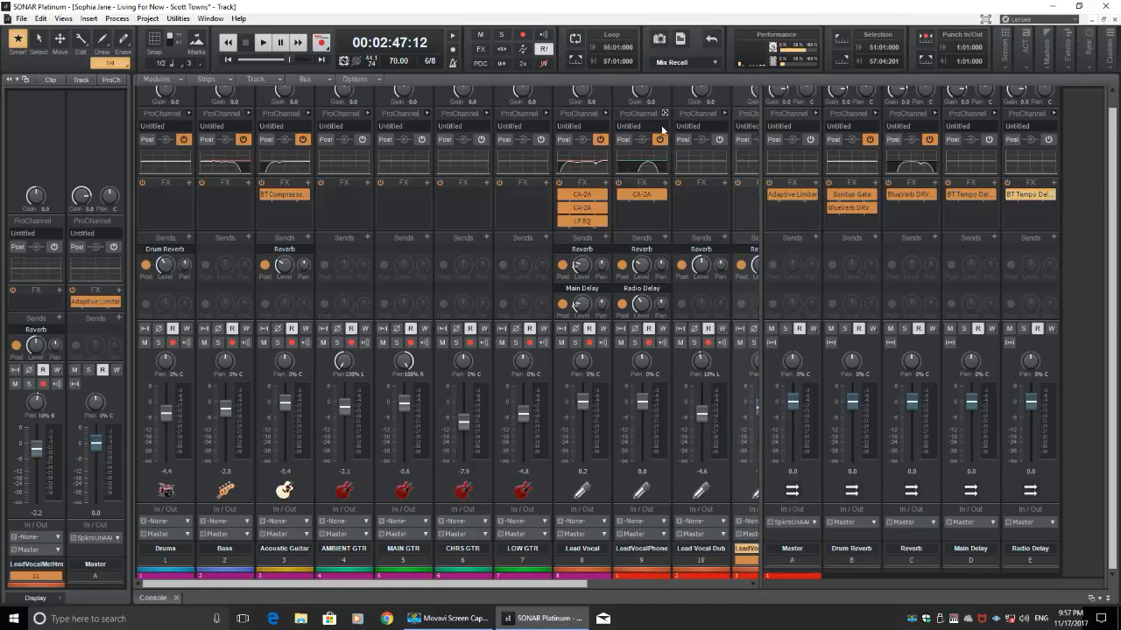
# Review the Lead Vocal Phone track's CA-2A compressor settings, and widen the console's track section to show all of track 11.
pyautogui.click(761, 412)
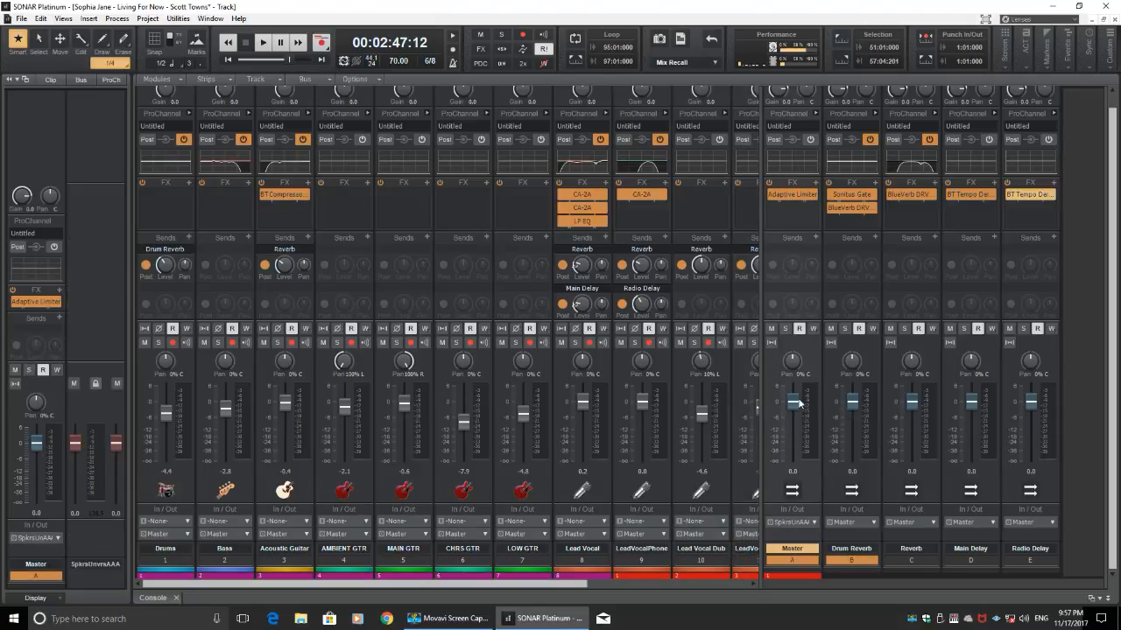
pyautogui.doubleClick(639, 194)
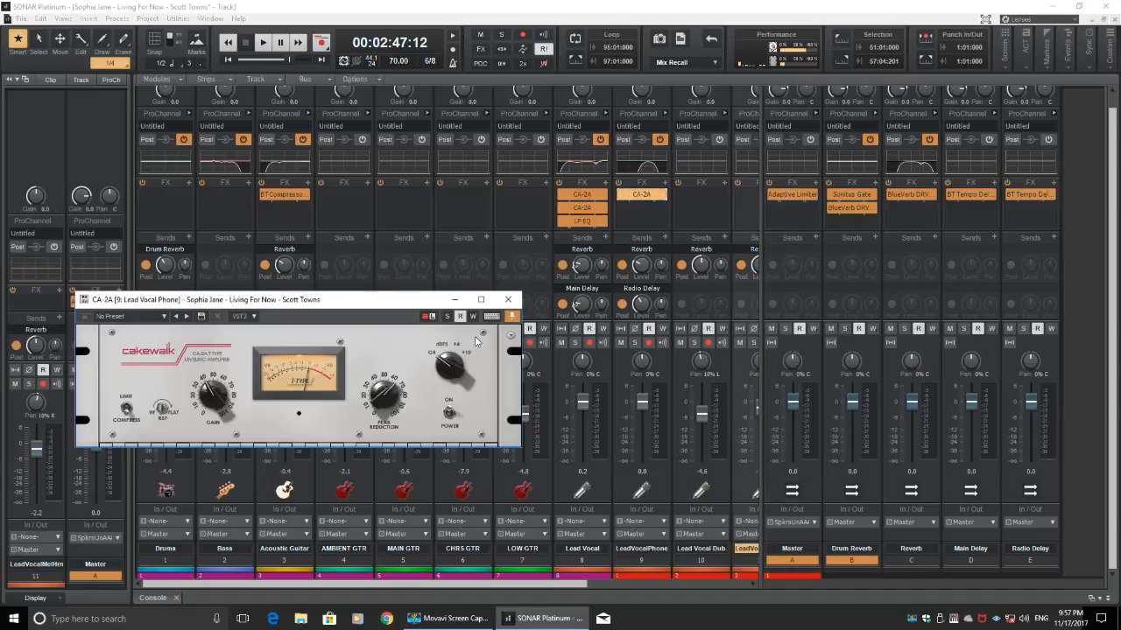
pyautogui.click(507, 299)
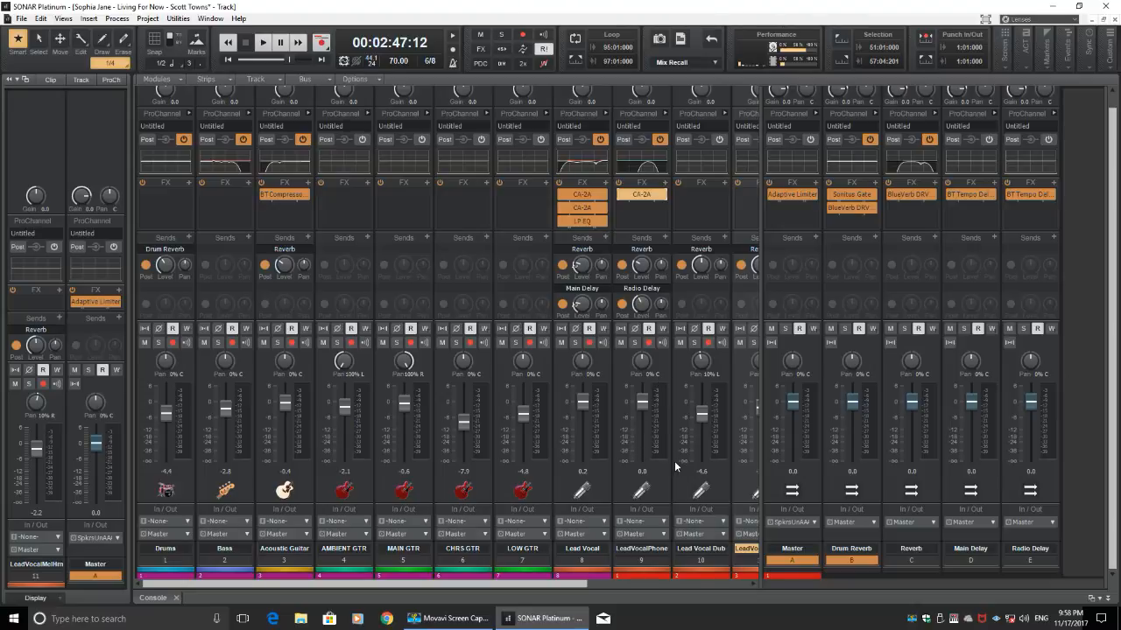
pyautogui.moveTo(761, 425); pyautogui.dragTo(788, 442)
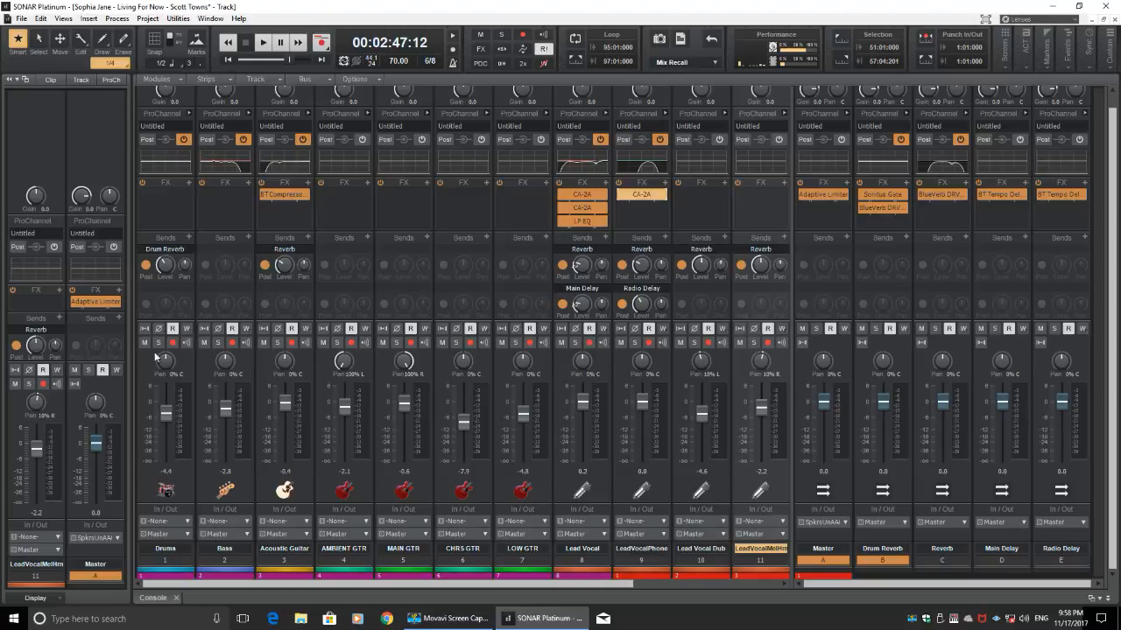
# Examine the Sonitus Gate settings on the Drum Reverb bus, and audition that bus soloed.
pyautogui.moveTo(162, 265)
pyautogui.doubleClick(882, 201)
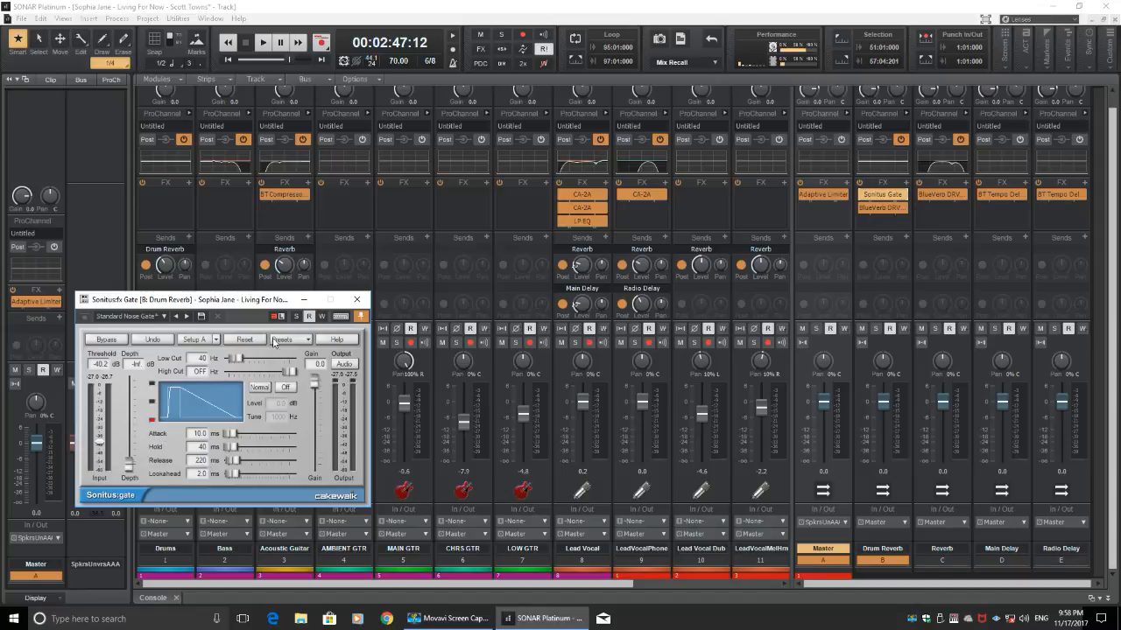
pyautogui.click(297, 317)
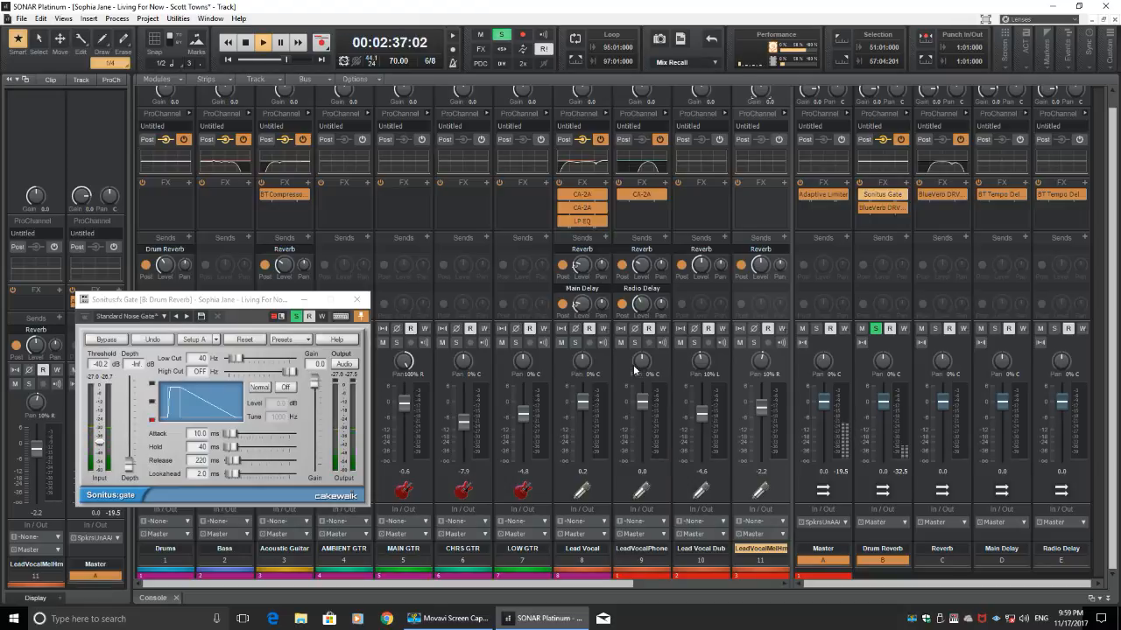
pyautogui.press('space')
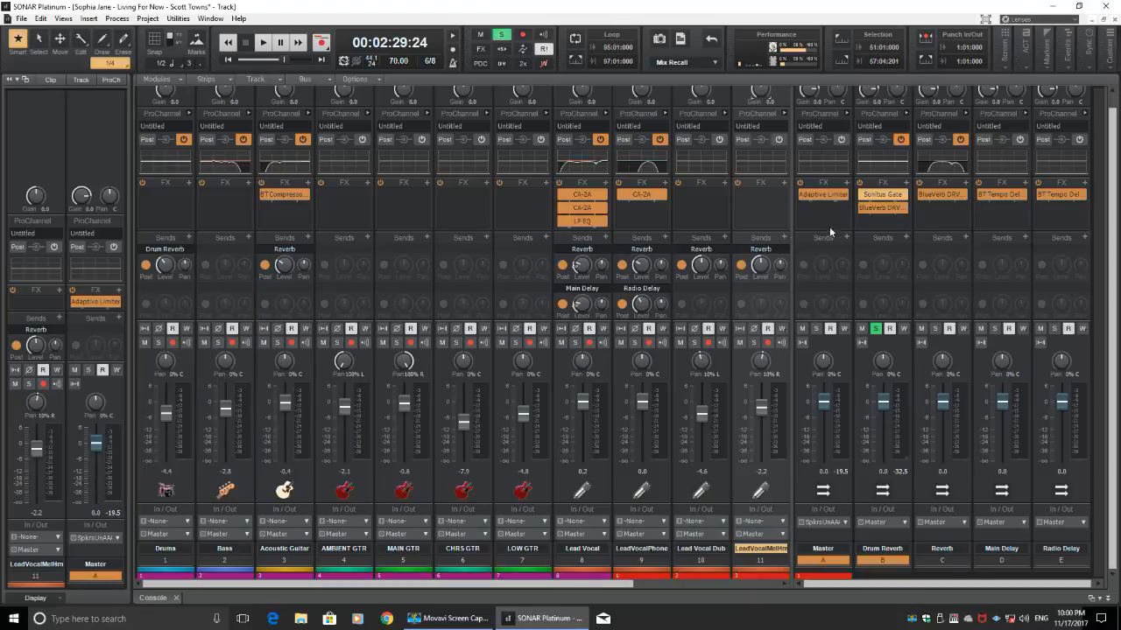
# Review the BlueVerb DRV-2080 settings on the Drum Reverb bus, close the plug-in, and unsolo the bus.
pyautogui.doubleClick(885, 208)
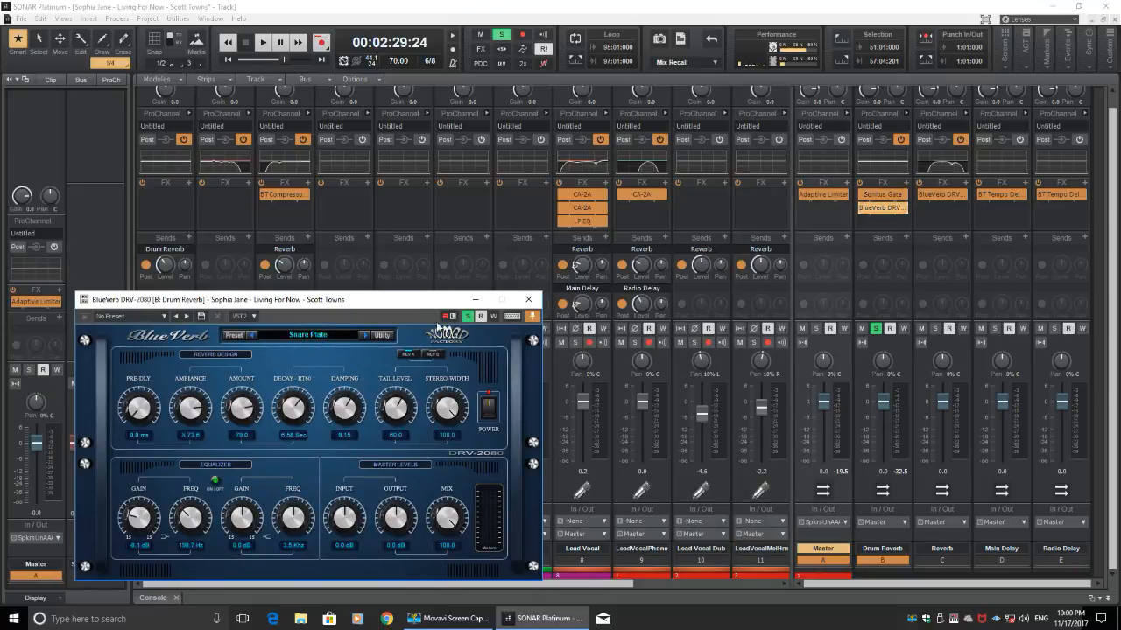
pyautogui.click(529, 302)
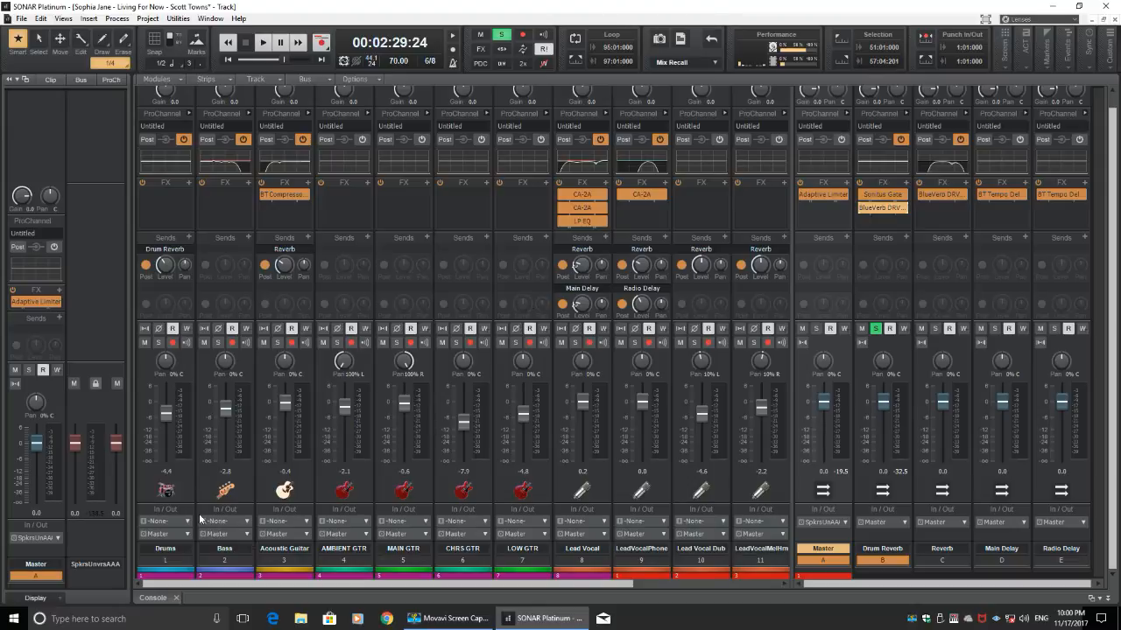
pyautogui.click(875, 328)
# Solo the Drums track, audition it with its Drum Reverb send, and unsolo it.
pyautogui.click(159, 343)
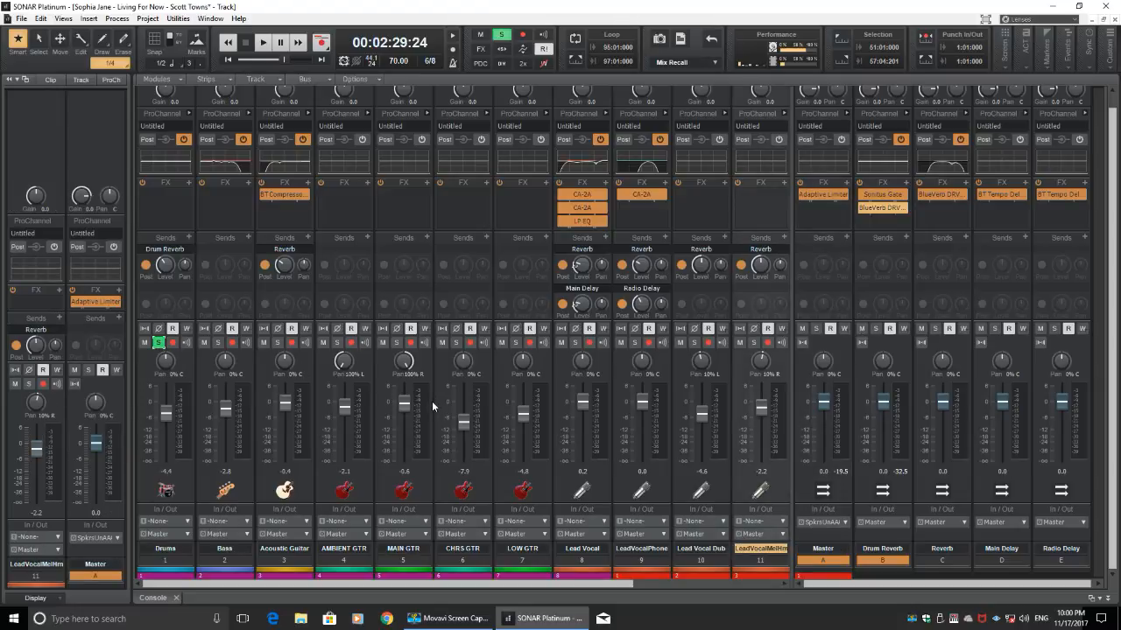
pyautogui.press('space')
pyautogui.click(158, 342)
# Review the Reverb bus's BlueVerb DRV-2080 settings, and audition the Acoustic Guitar track soloed before unsoloing it.
pyautogui.doubleClick(943, 197)
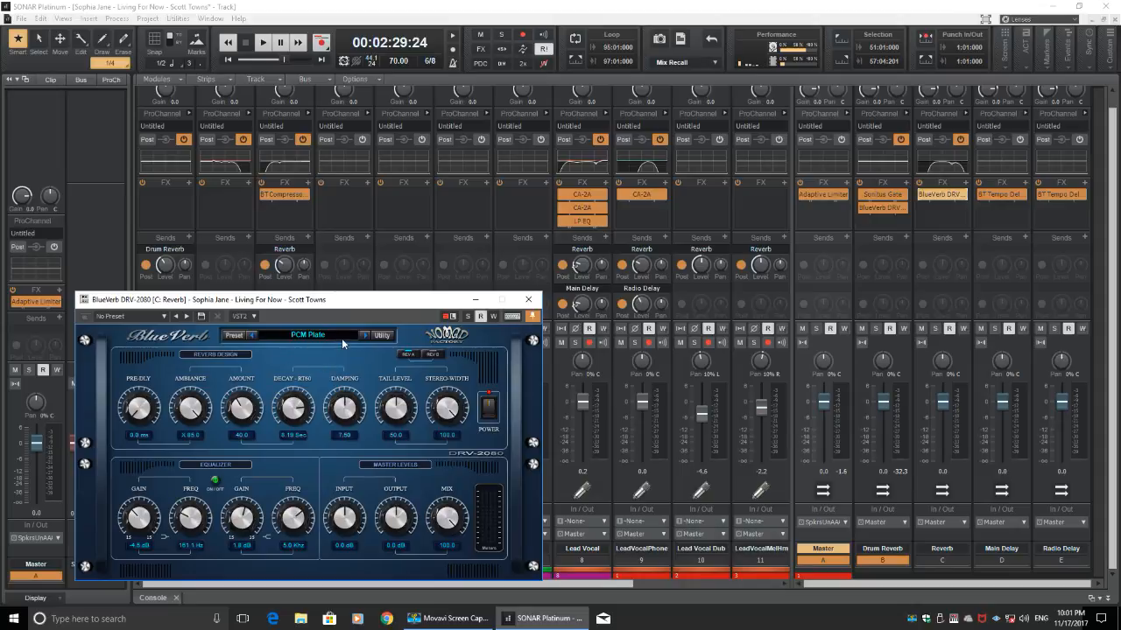
pyautogui.click(530, 301)
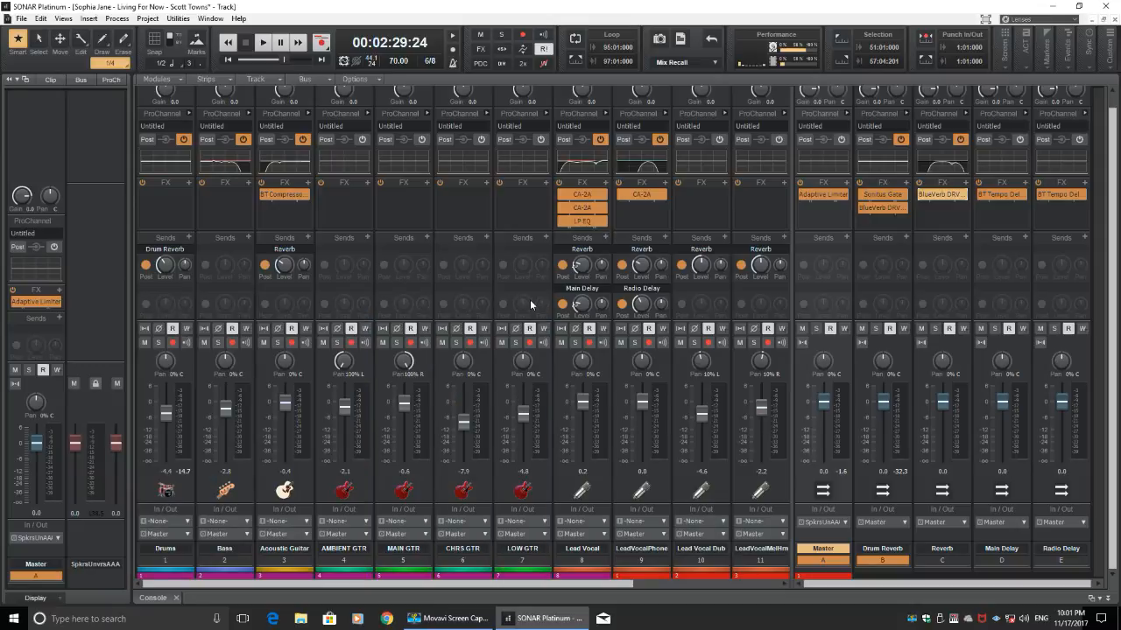
pyautogui.click(277, 342)
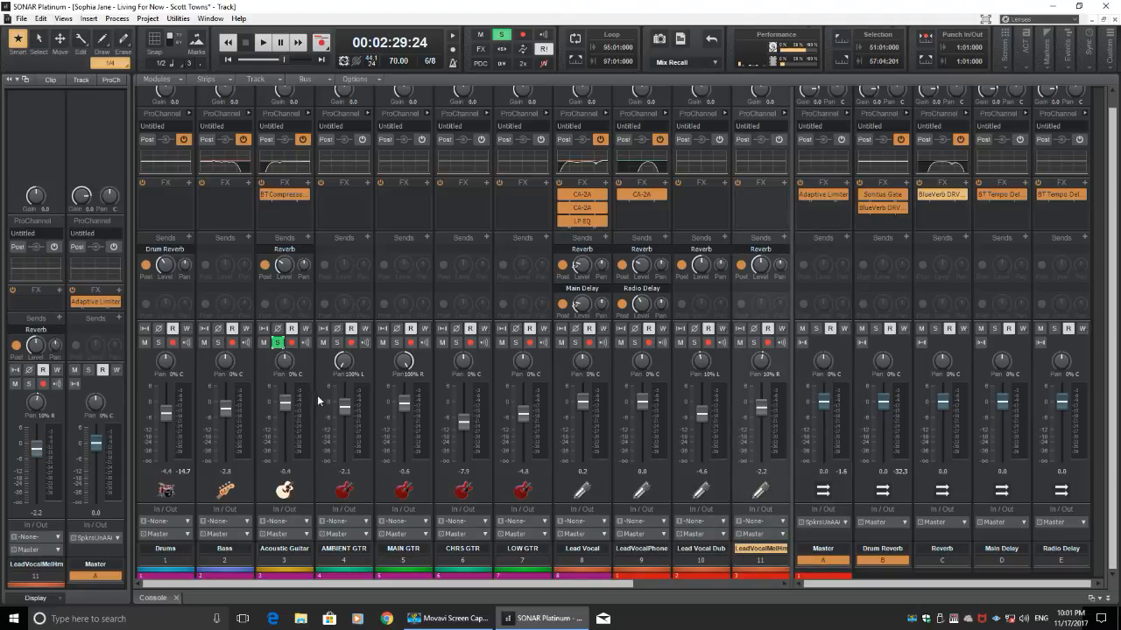
pyautogui.press('space')
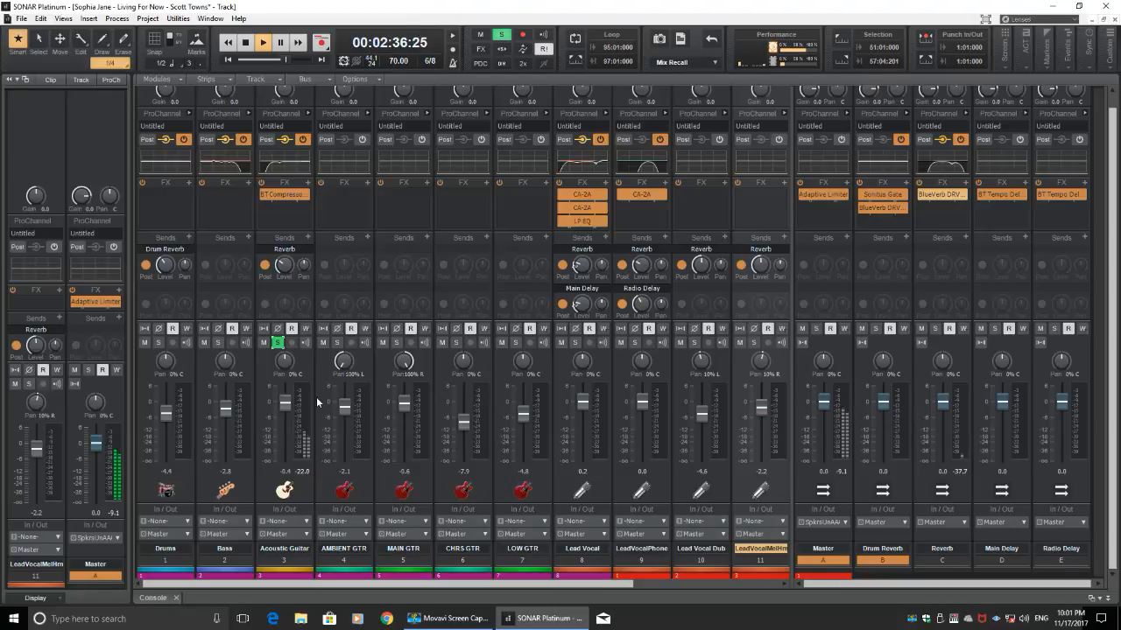
pyautogui.press('space')
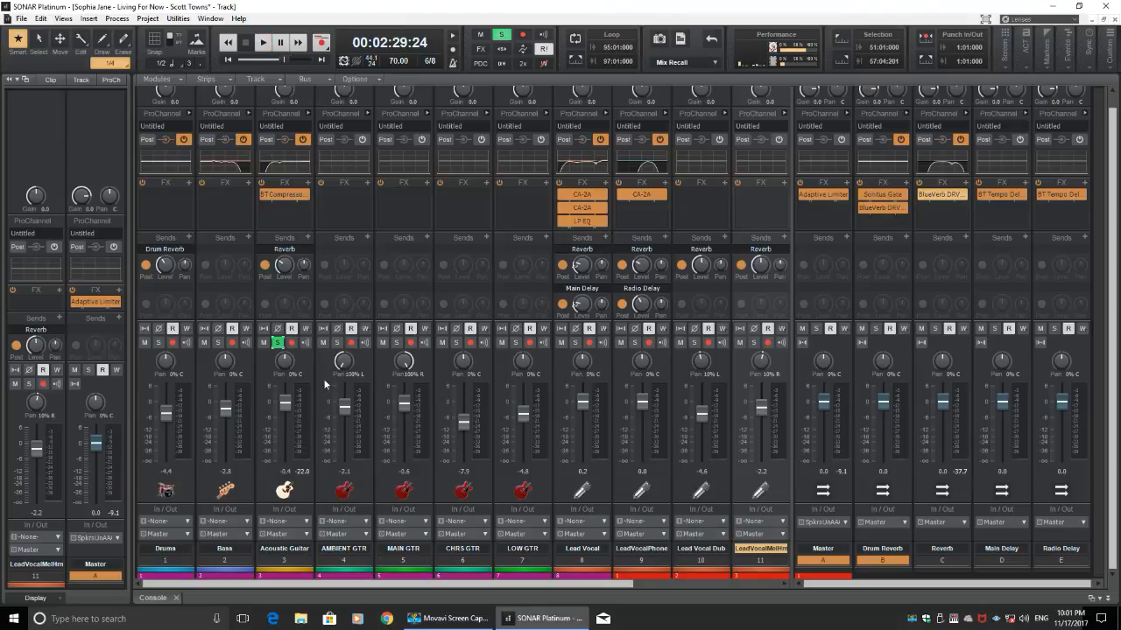
pyautogui.click(278, 342)
# Check the Lead Vocal track's Reverb and Main Delay sends, and review the Main Delay bus's BT Tempo Delay settings.
pyautogui.moveTo(584, 270)
pyautogui.moveTo(583, 307)
pyautogui.doubleClick(1001, 196)
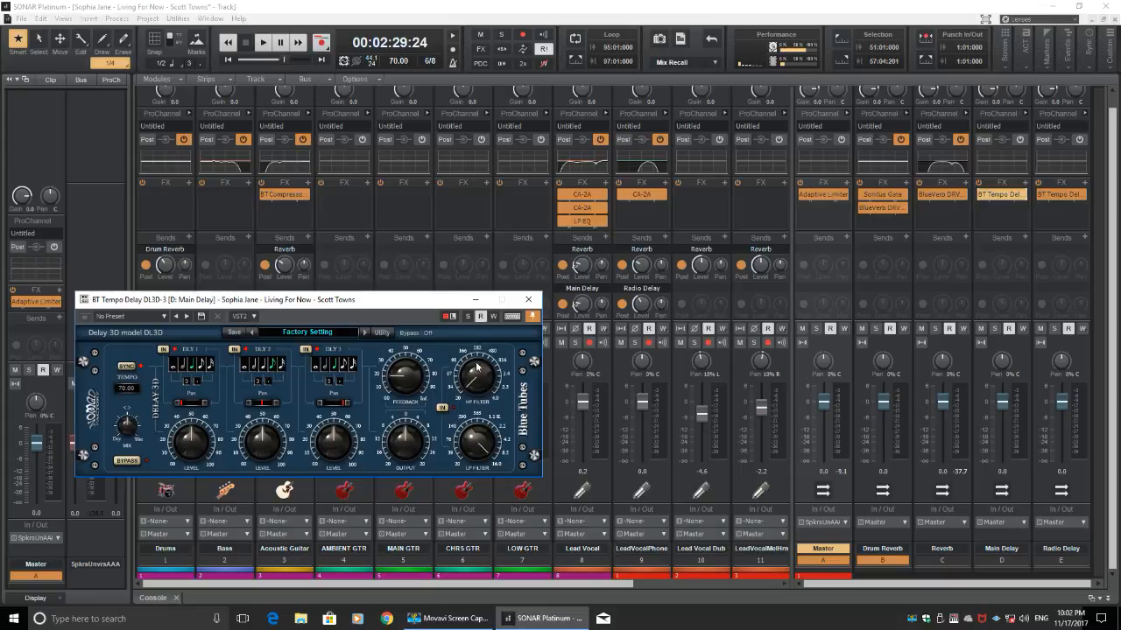
pyautogui.click(529, 300)
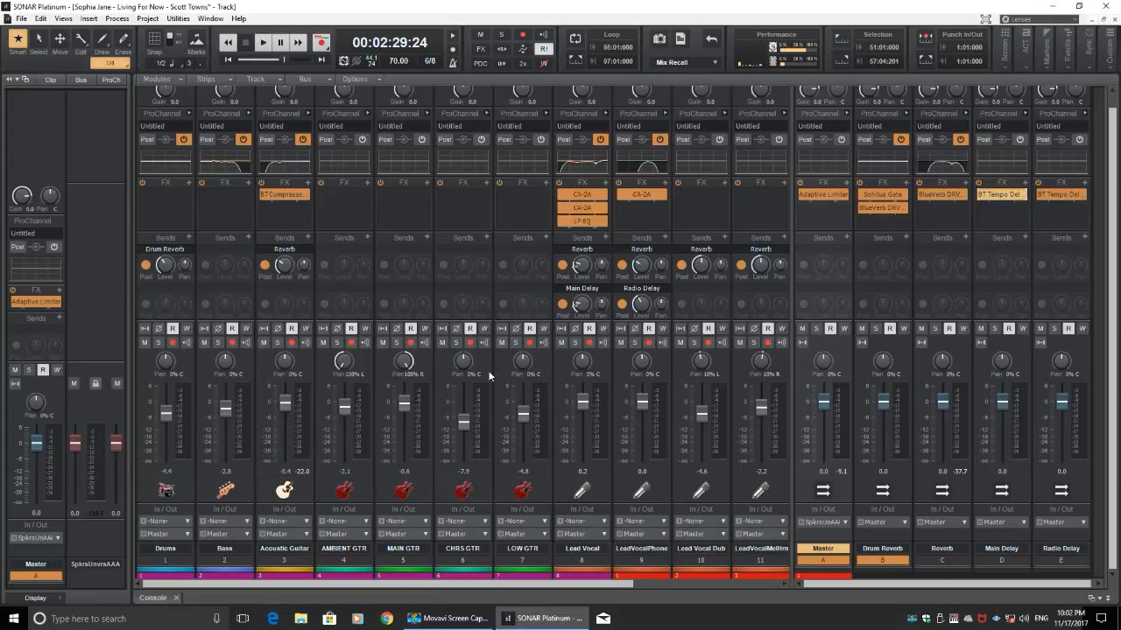
# Solo and audition the Lead Vocal track, and look over the remaining BG Vocal, Tambourine and Shaker strips.
pyautogui.click(575, 342)
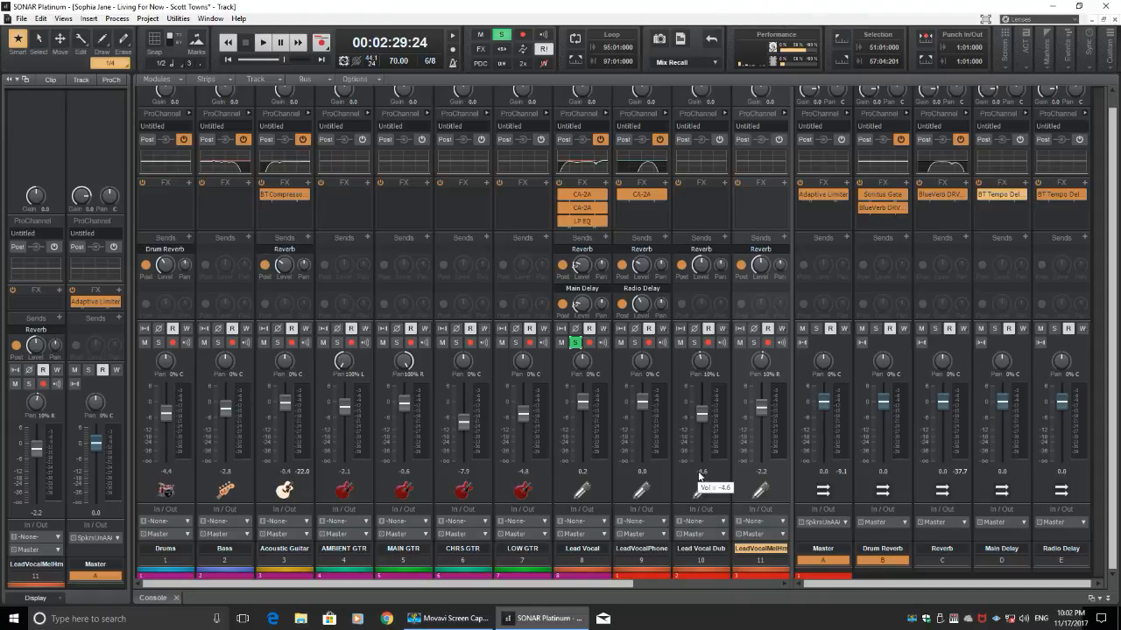
pyautogui.press('space')
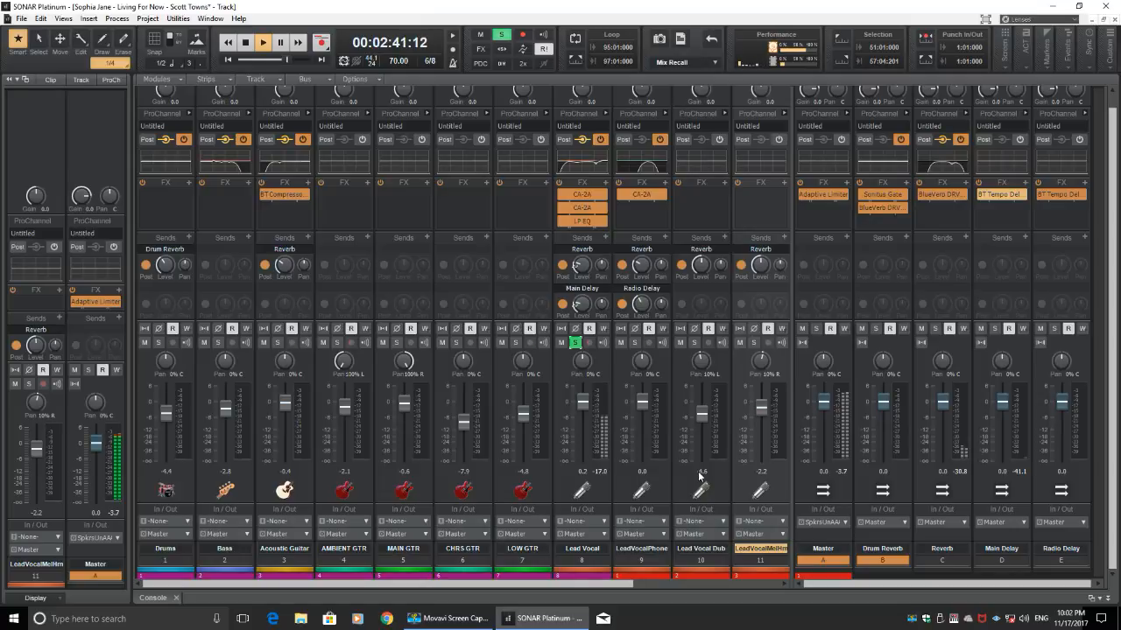
pyautogui.press('space')
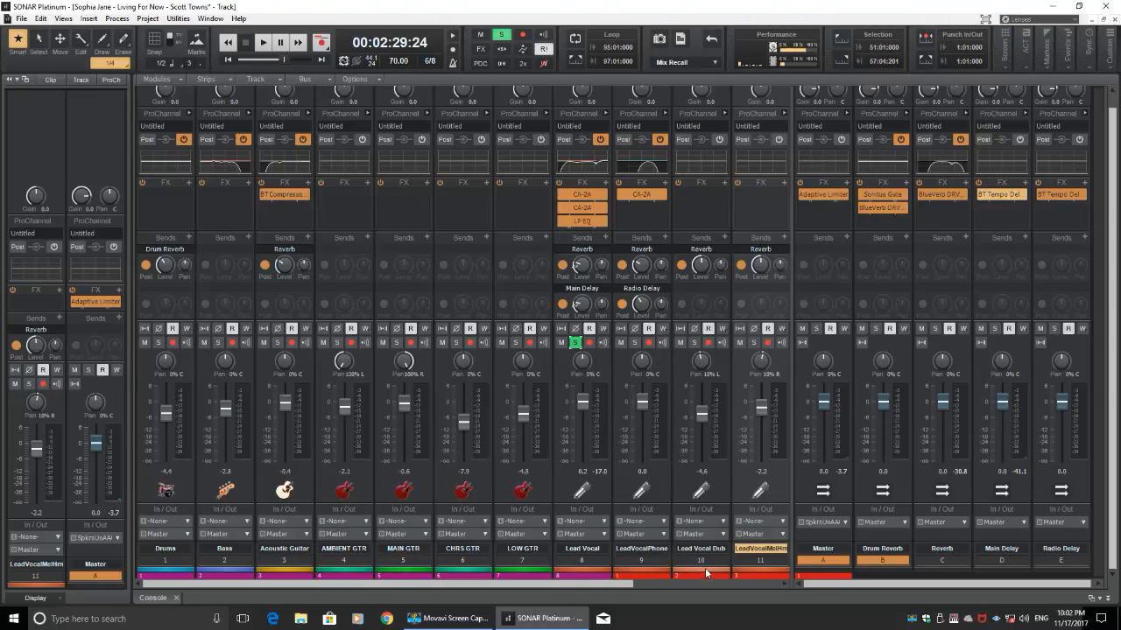
pyautogui.moveTo(630, 581); pyautogui.dragTo(669, 581)
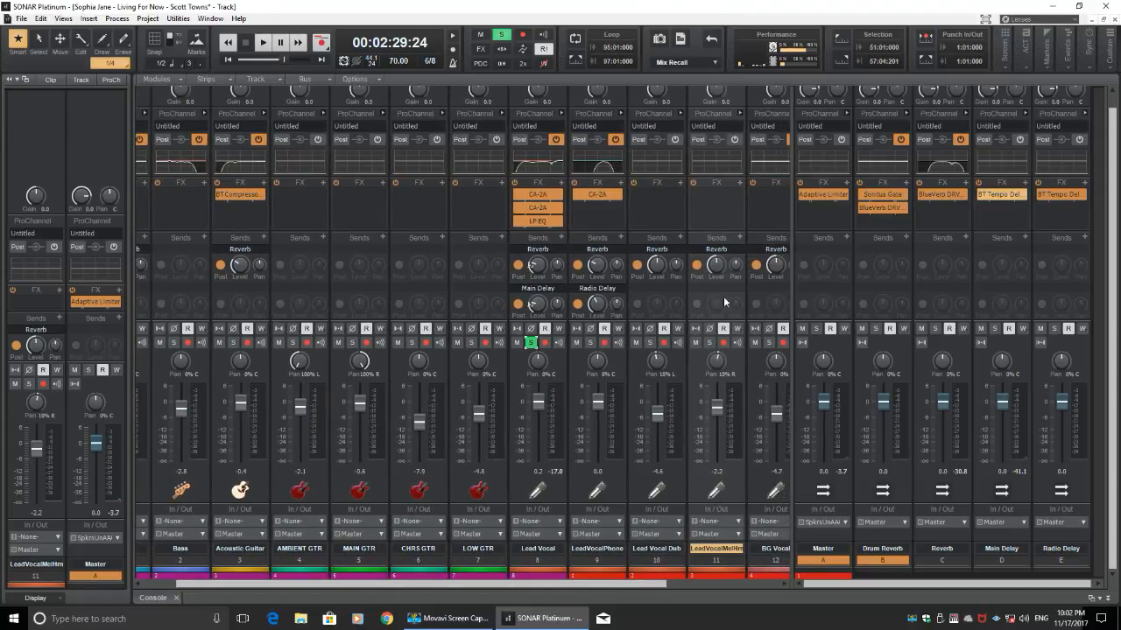
pyautogui.moveTo(649, 584); pyautogui.dragTo(770, 581)
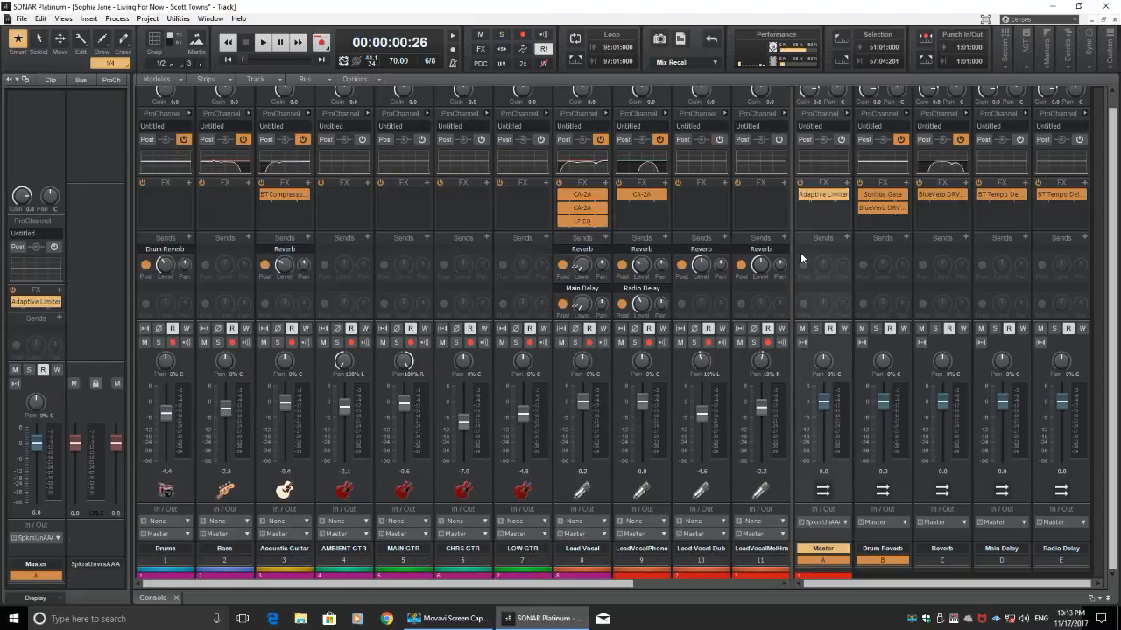
# Examine the Master bus's Adaptive Limiter while playing the full mix from measure 33, and close the limiter once playback is stopped.
pyautogui.doubleClick(828, 200)
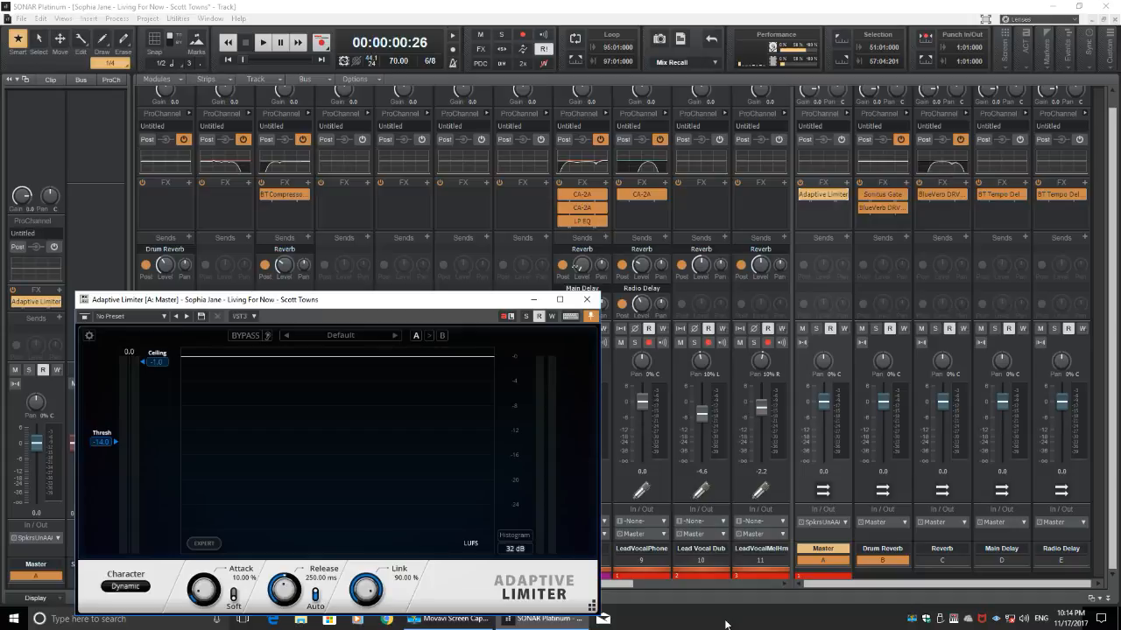
pyautogui.press('space')
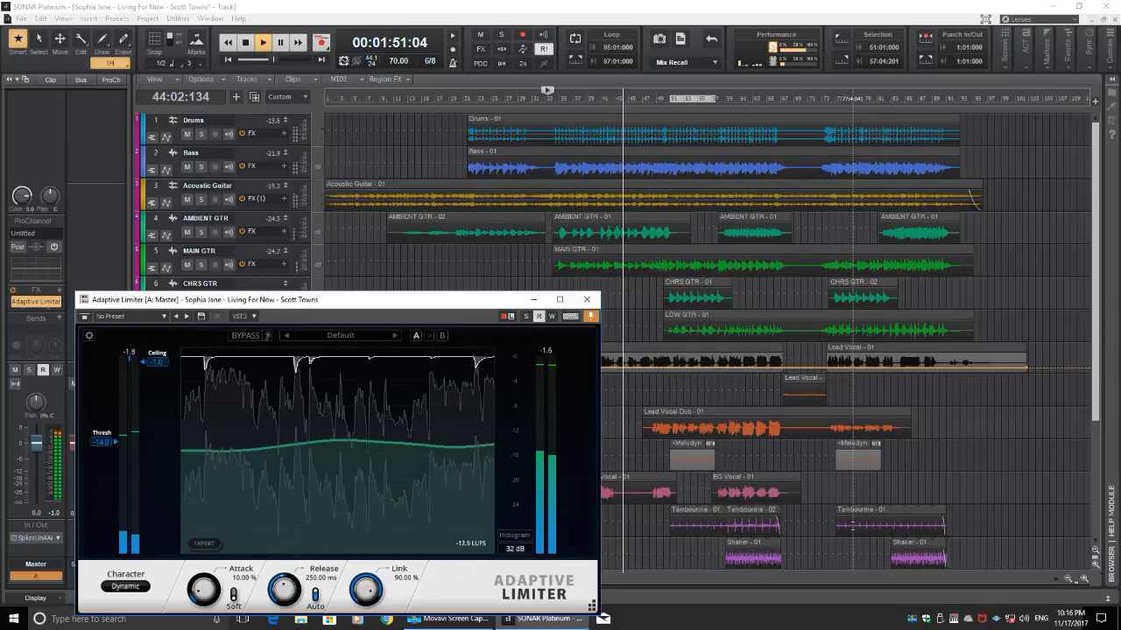
pyautogui.press('space')
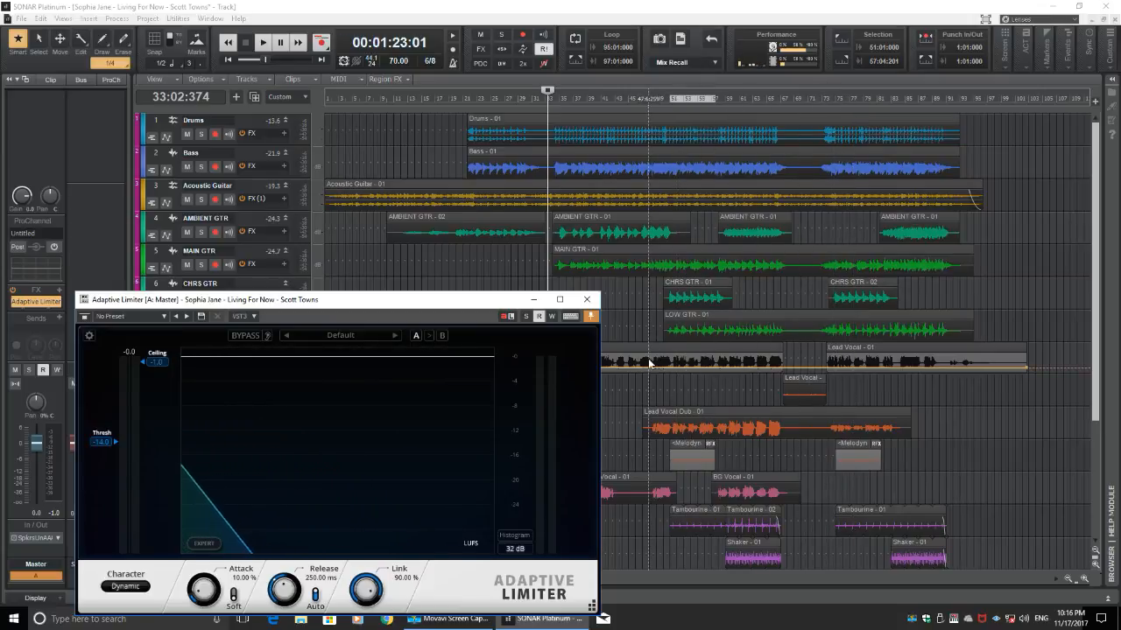
pyautogui.click(591, 300)
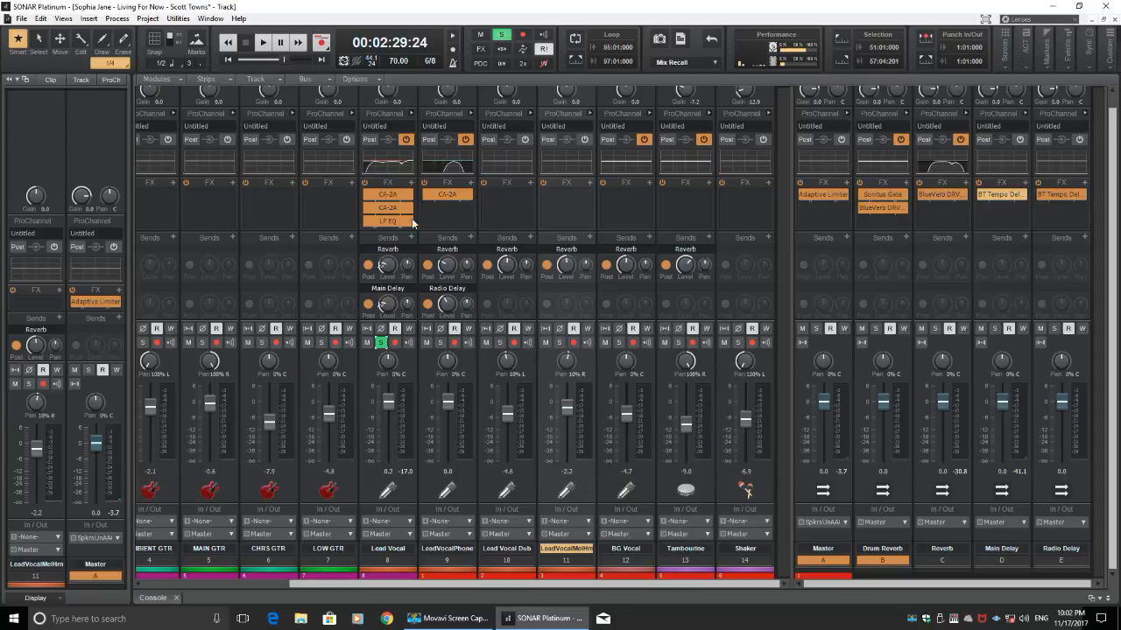
# Unsolo the Lead Vocal track and close the Console view to return to the tracks.
pyautogui.click(380, 342)
pyautogui.moveTo(398, 583); pyautogui.dragTo(232, 578)
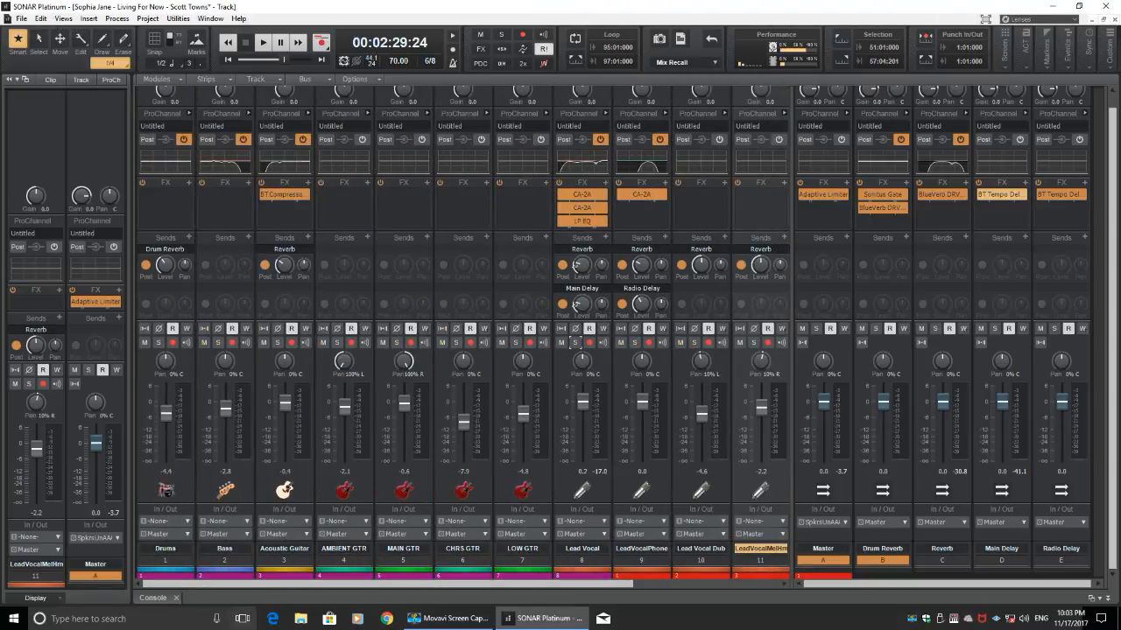
pyautogui.click(175, 599)
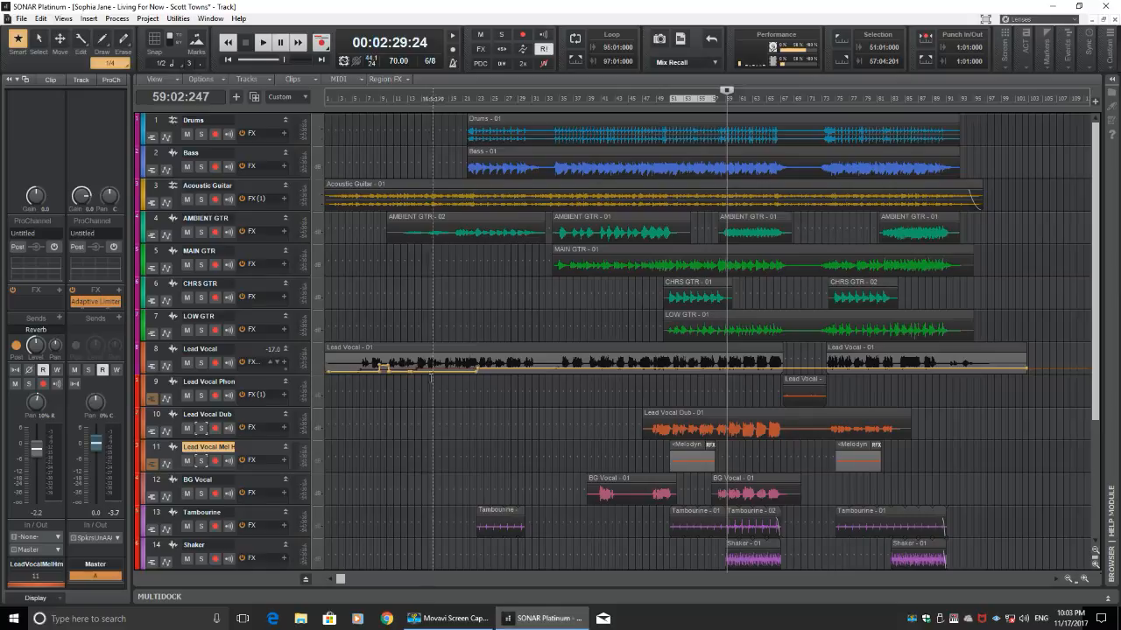
# Place the playhead at measure 6, enlarge the Lead Vocal track, and display its Reverb Send Level automation envelope.
pyautogui.click(362, 103)
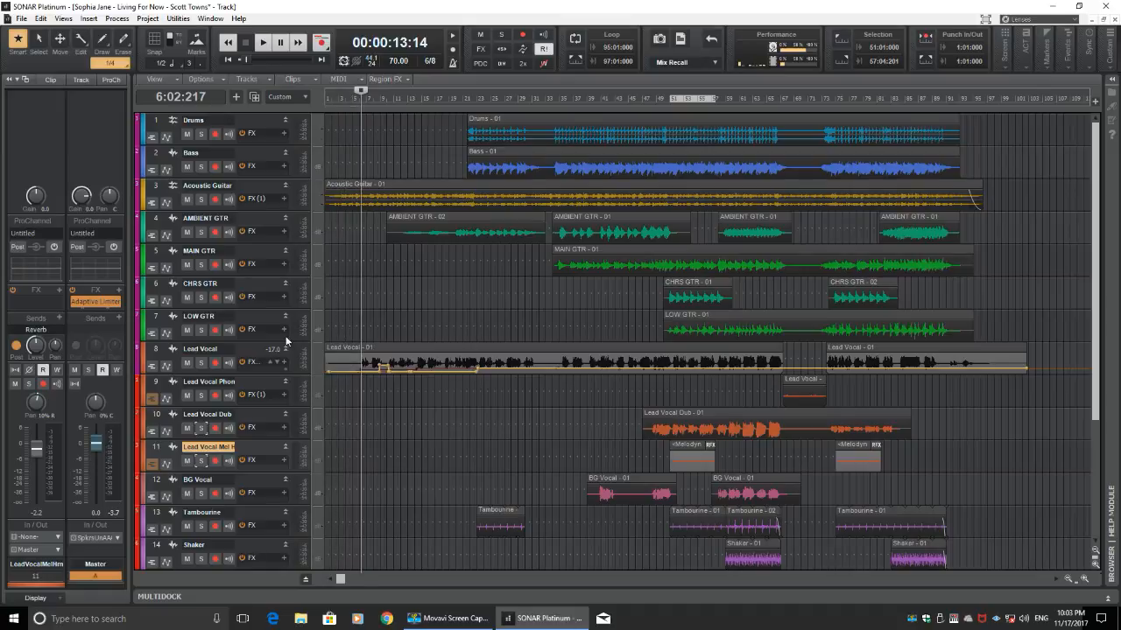
pyautogui.moveTo(270, 373); pyautogui.dragTo(271, 458)
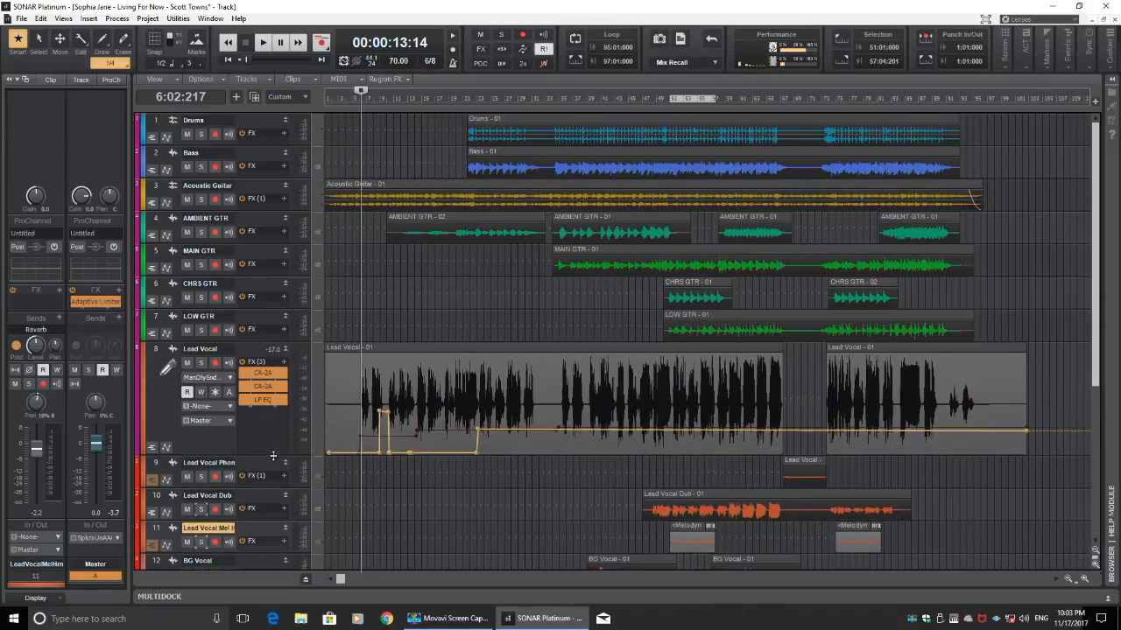
pyautogui.rightClick(235, 384)
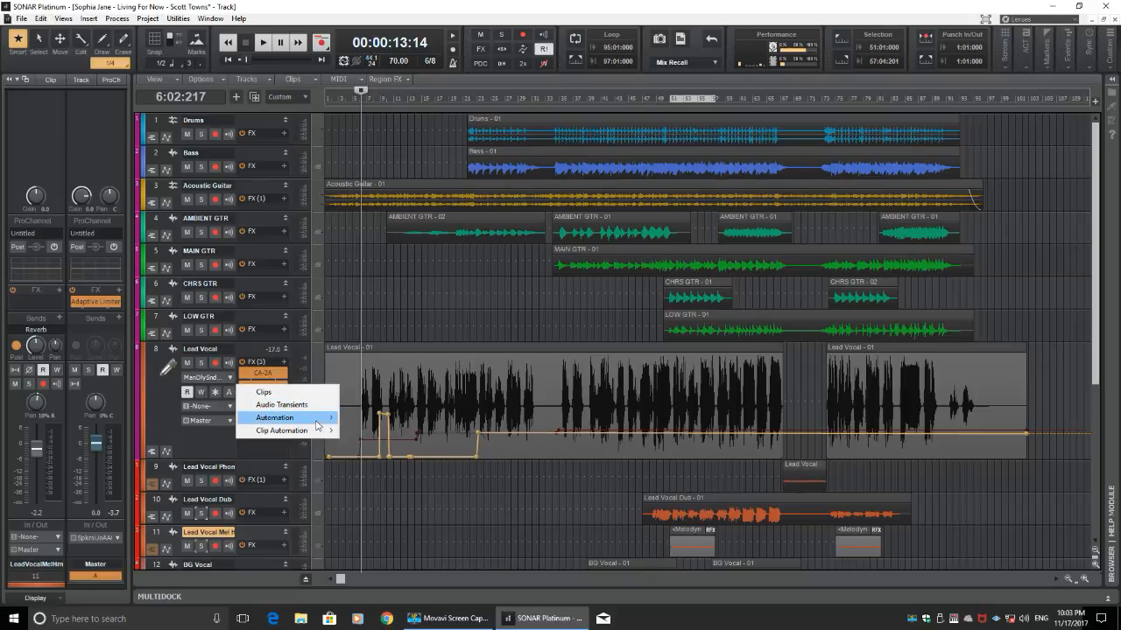
pyautogui.moveTo(317, 426)
pyautogui.click(371, 432)
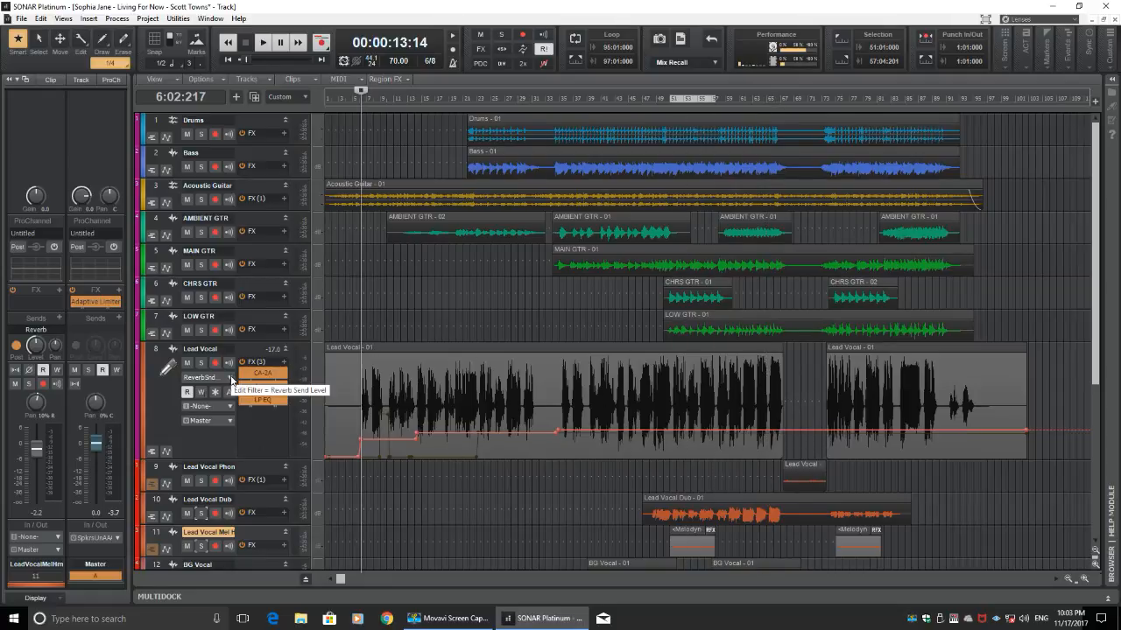
# Switch the Lead Vocal track's displayed automation envelope to Main Delay Send Level.
pyautogui.click(232, 379)
pyautogui.moveTo(331, 424)
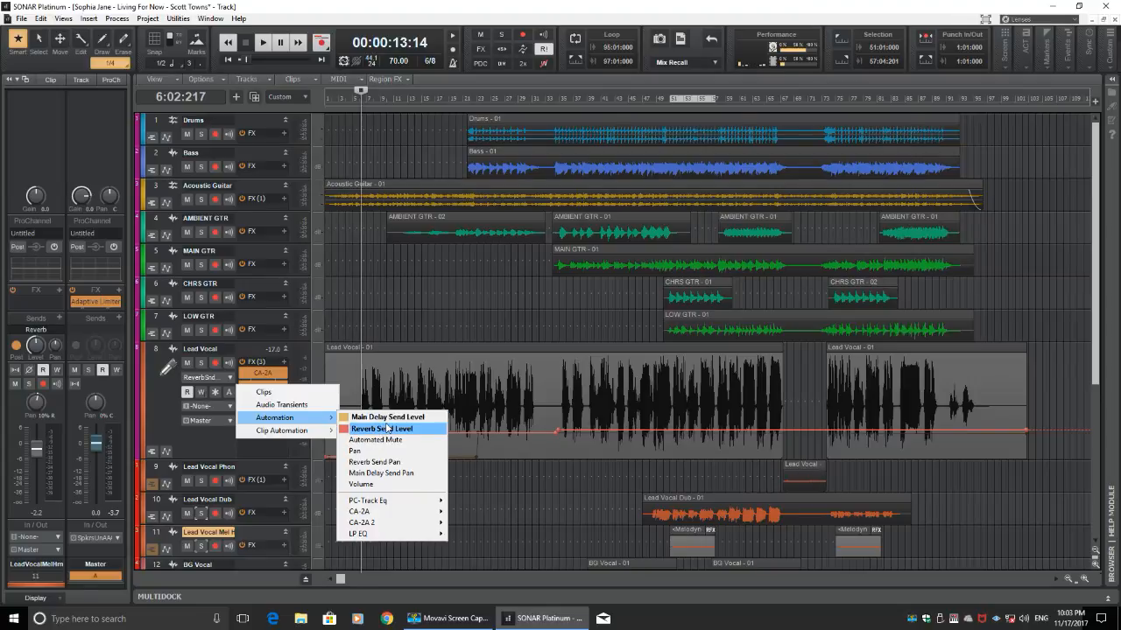
pyautogui.click(390, 418)
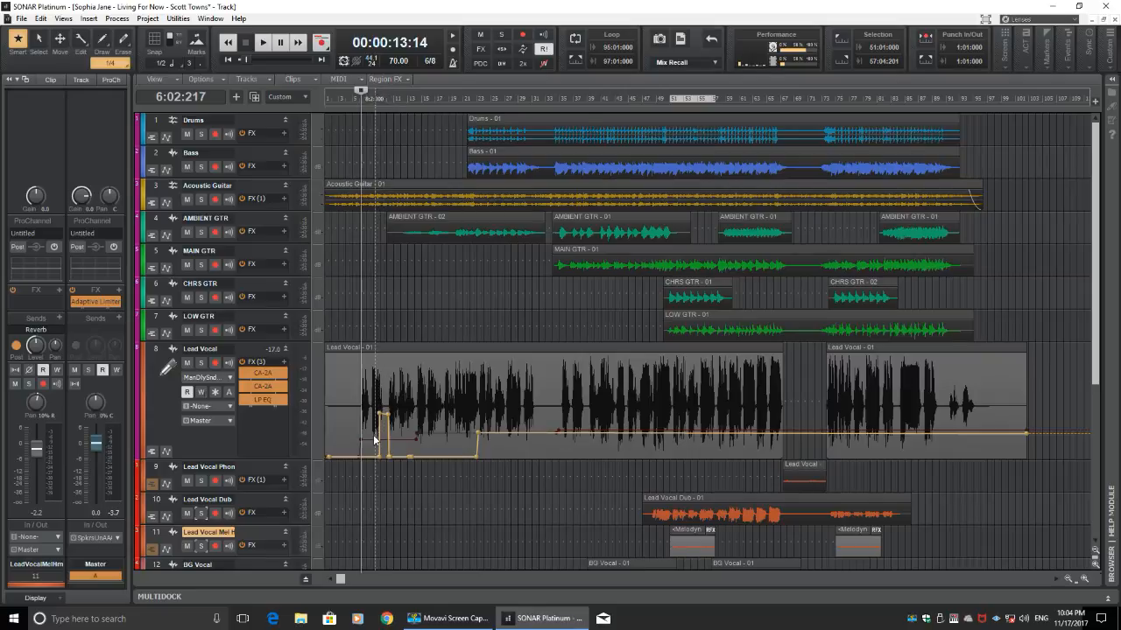
# Audition the mix from measure 6 through the early delay-send rise on the Lead Vocal track, and stop playback.
pyautogui.click(1083, 578)
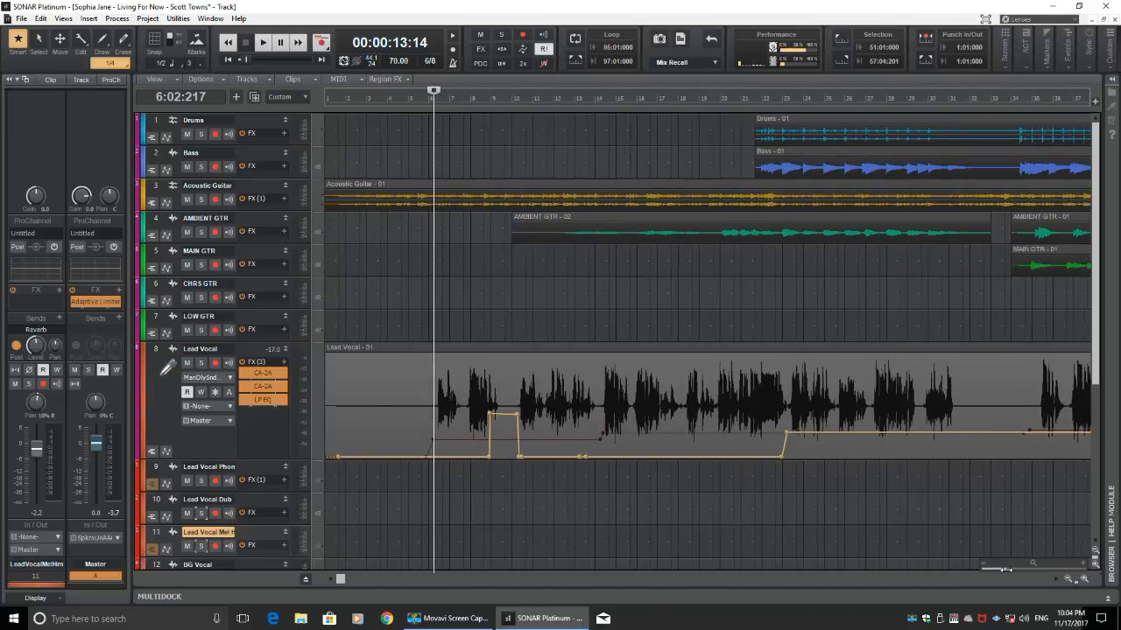
pyautogui.click(1069, 581)
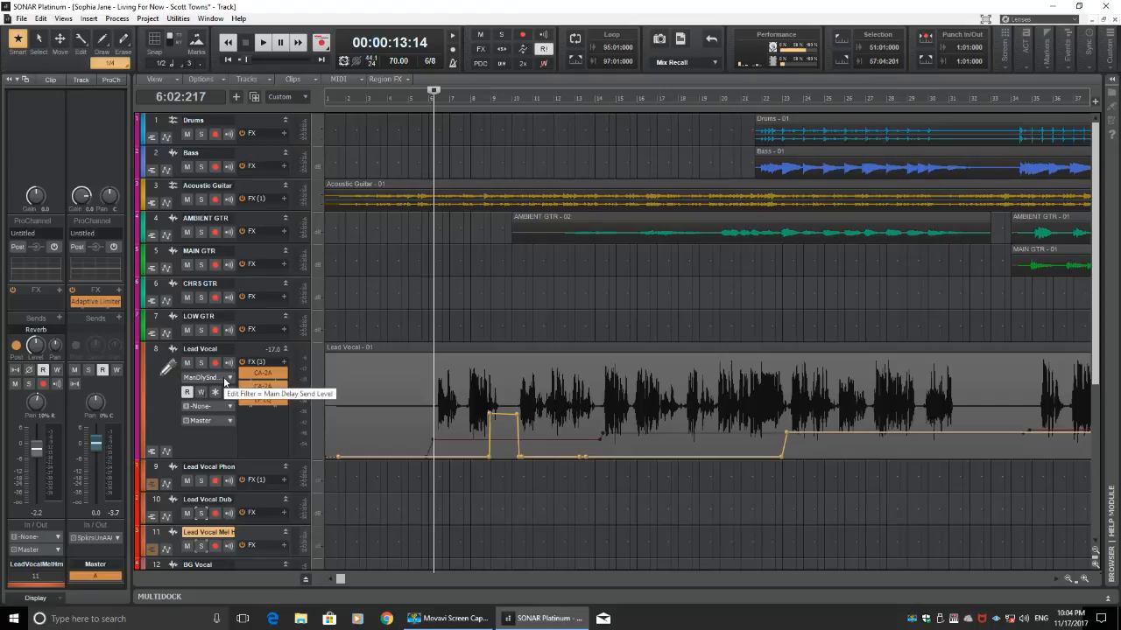
pyautogui.press('space')
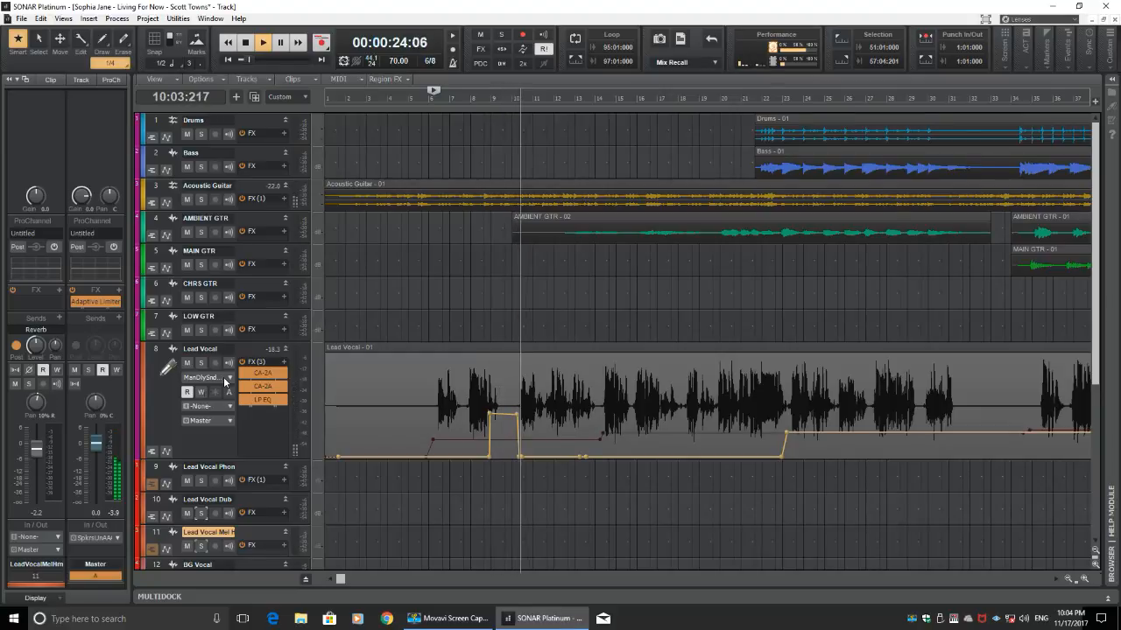
pyautogui.press('space')
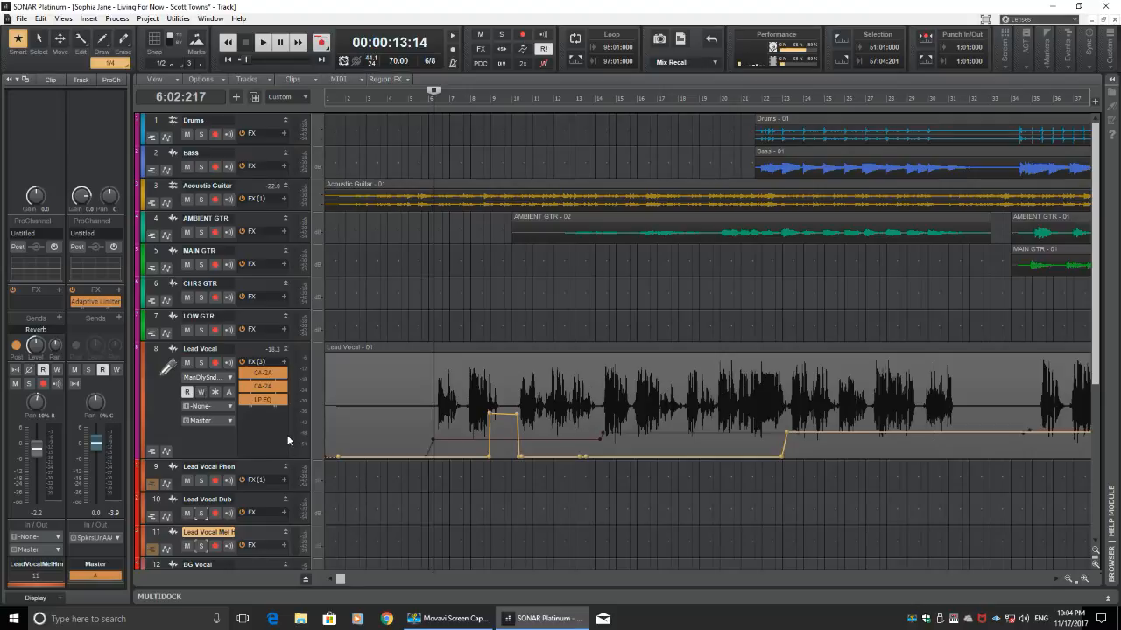
# Reduce the Lead Vocal track's height to roughly match the neighbouring tracks.
pyautogui.scroll(-4, 753, 512)
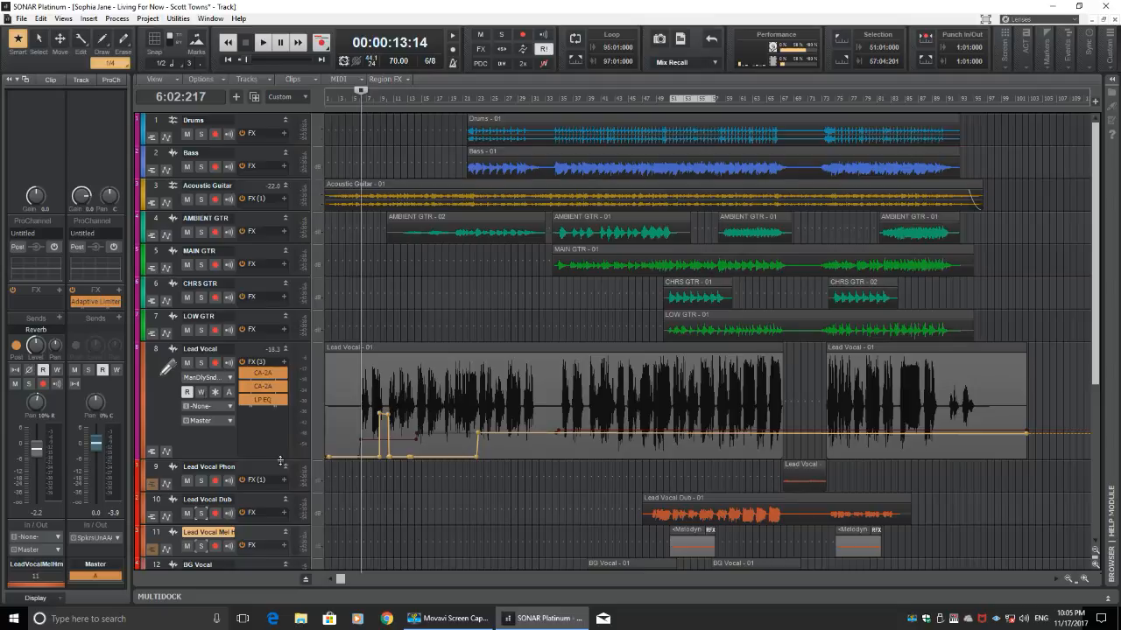
pyautogui.moveTo(282, 458); pyautogui.dragTo(270, 370)
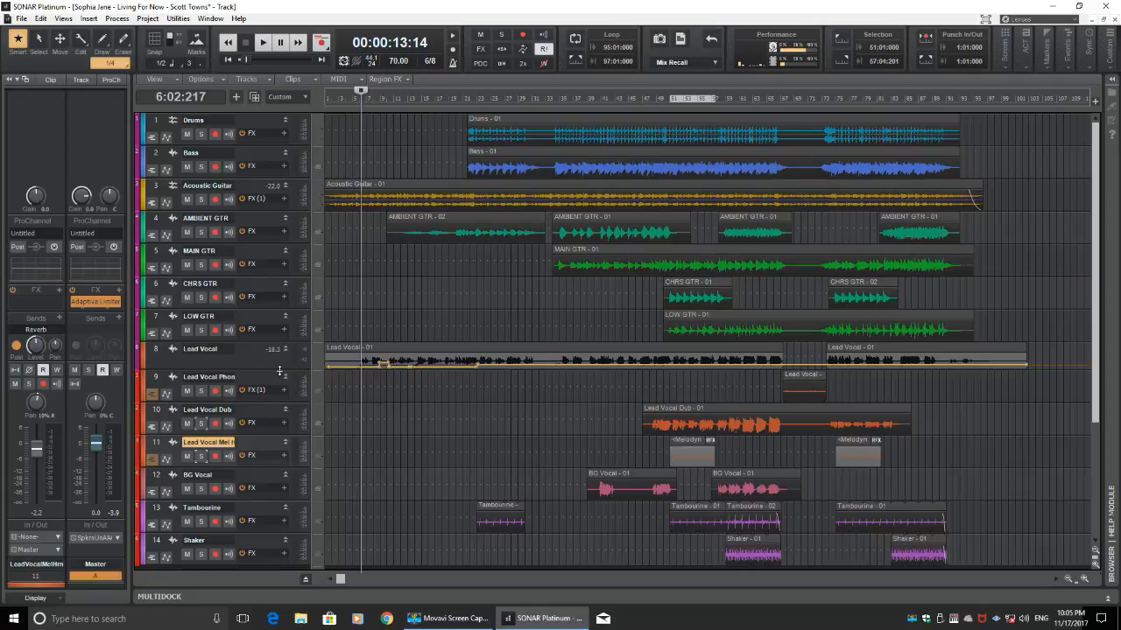
pyautogui.moveTo(279, 371); pyautogui.dragTo(278, 375)
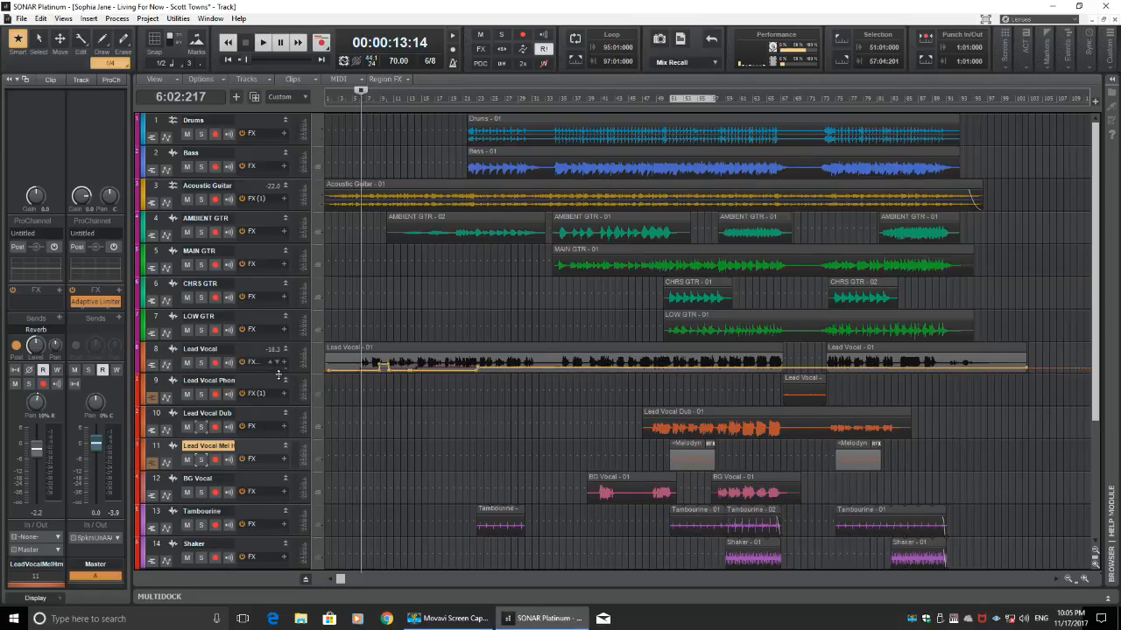